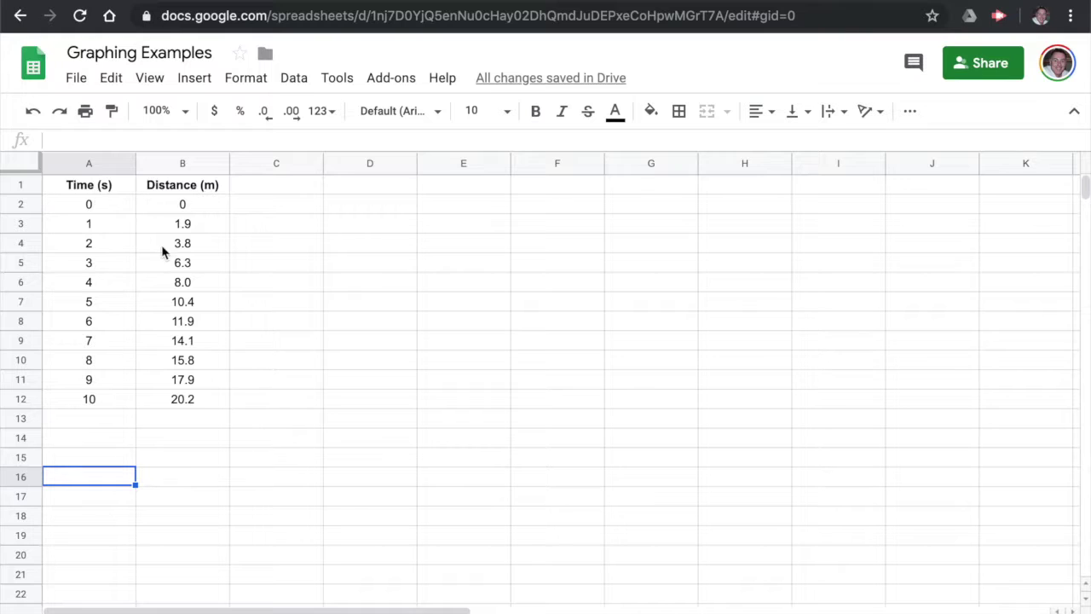
Step: Insert a chart from A1:B12, giving a Distance (m) vs. Time (s) column chart
left_click_drag(90, 182, 206, 406)
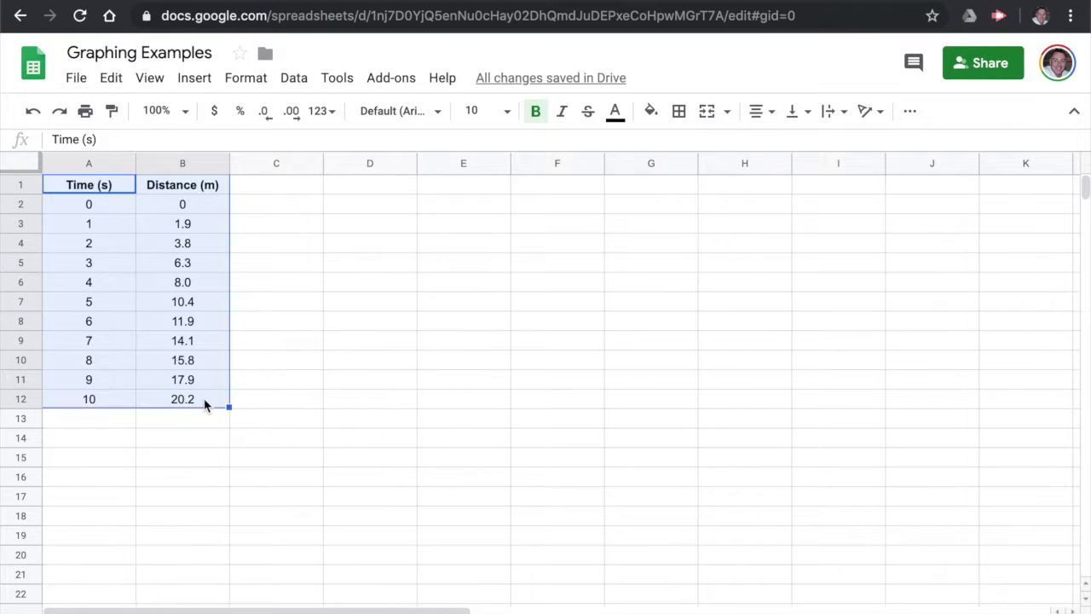
left_click(197, 81)
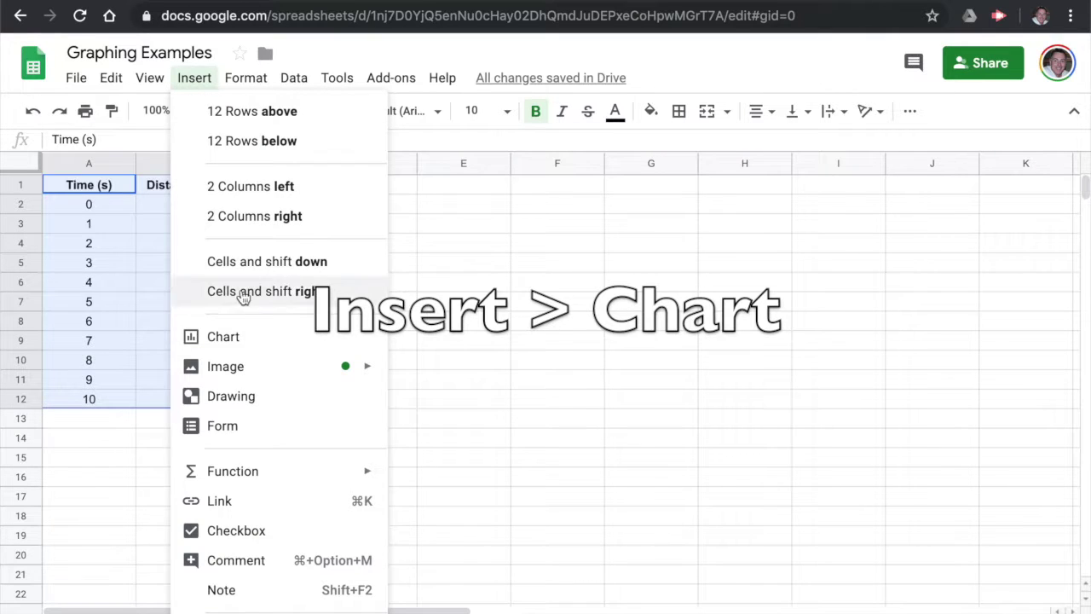
left_click(242, 343)
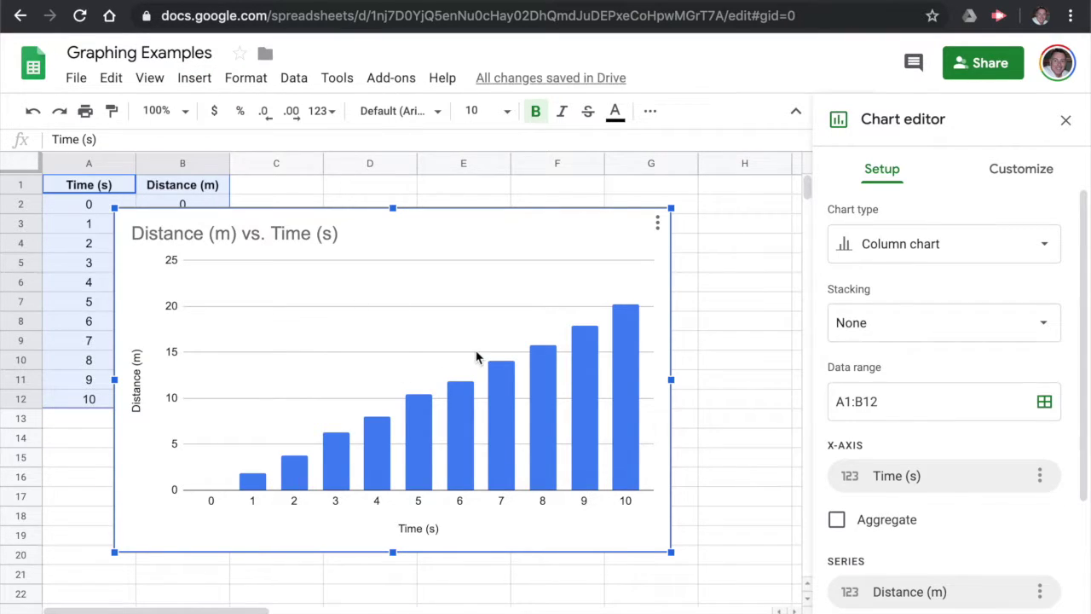
left_click(910, 256)
Step: Change the Distance (m) vs. Time (s) chart type to Scatter chart
scroll(901, 383, "down", 1)
scroll(886, 401, "down", 5)
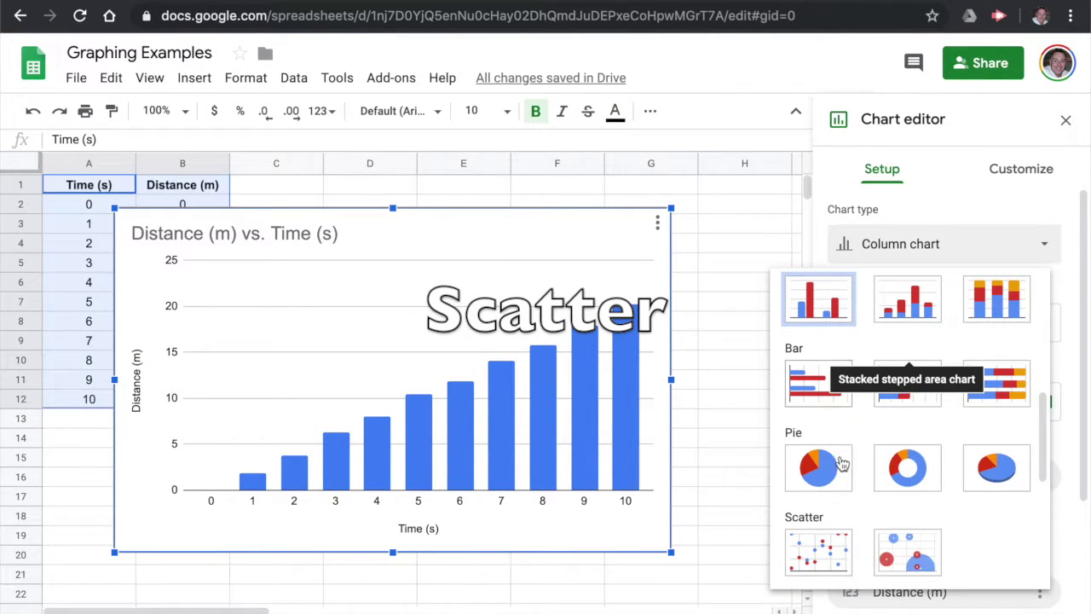
left_click(820, 556)
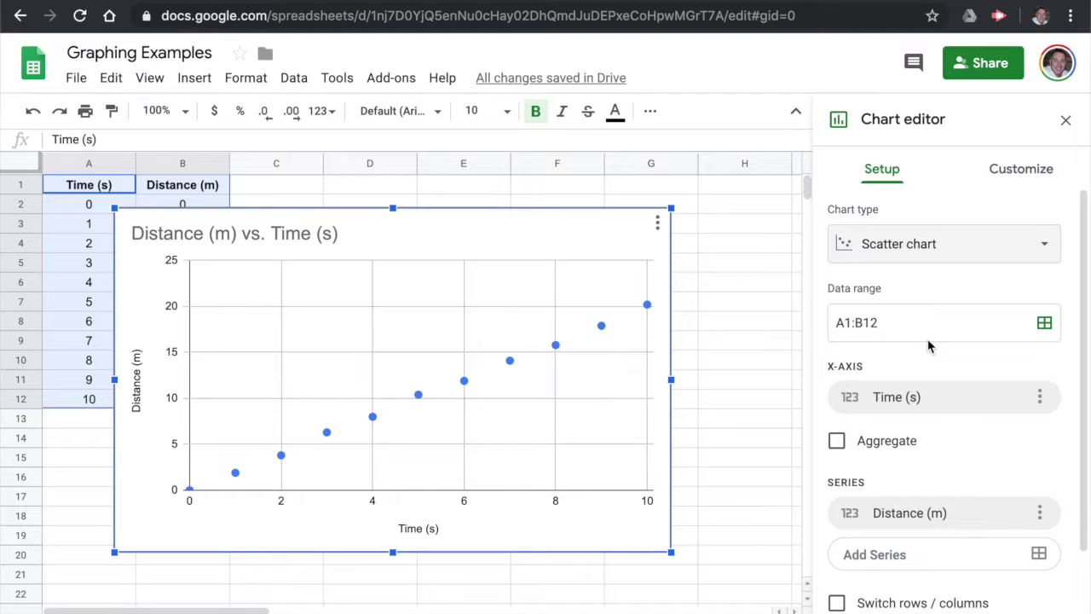
left_click(1002, 176)
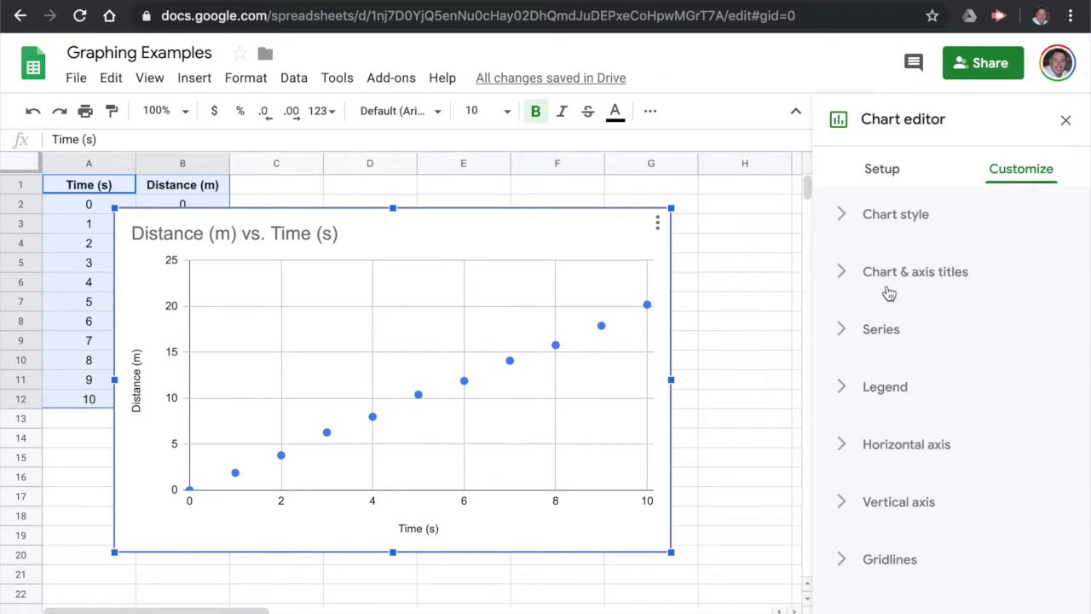
Step: In the Customize tab, expand Chart & axis titles after briefly checking Chart style
left_click(902, 220)
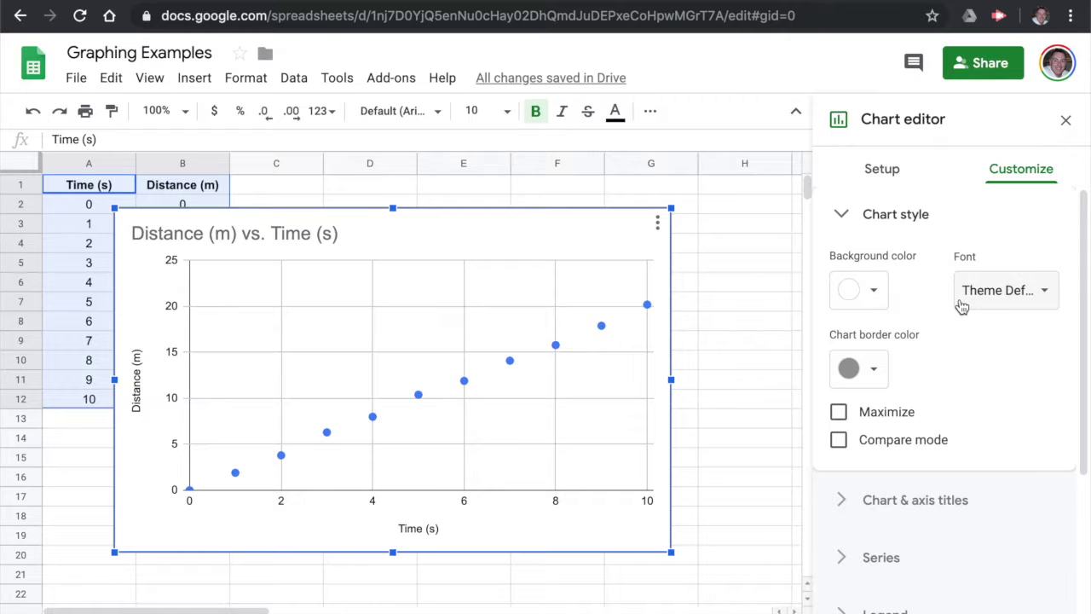
left_click(888, 220)
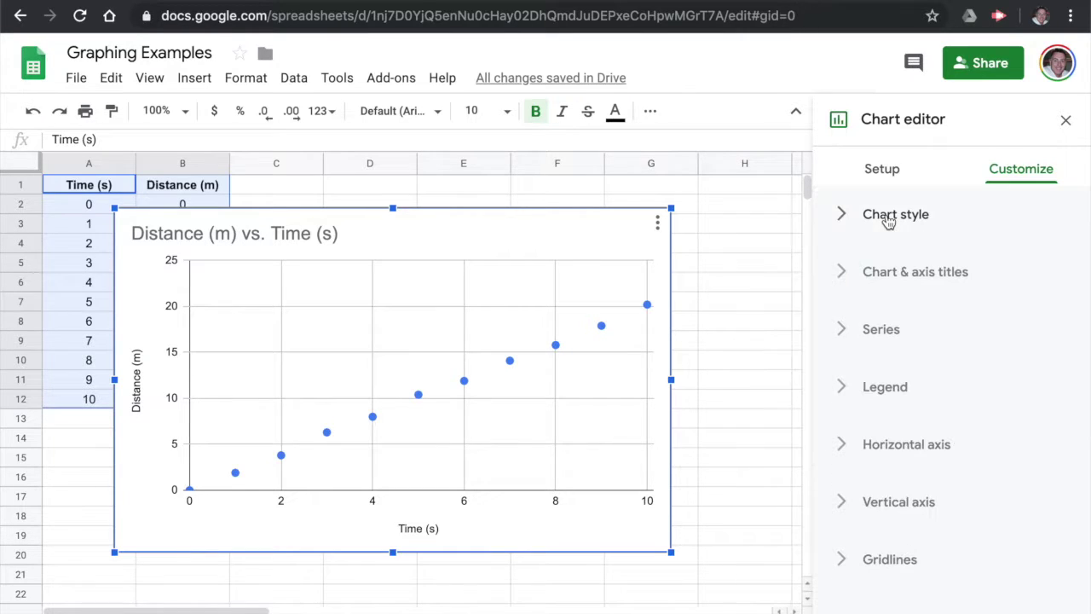
left_click(890, 282)
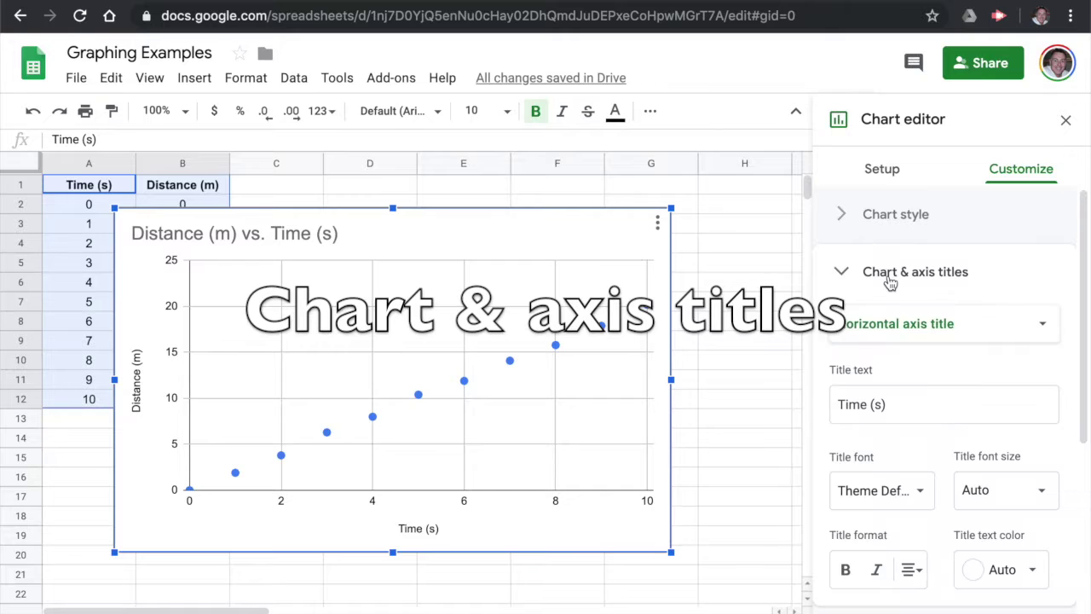
Step: Change the chart title text to 'Distance vs. Time for a Rolling Cart'
left_click(938, 331)
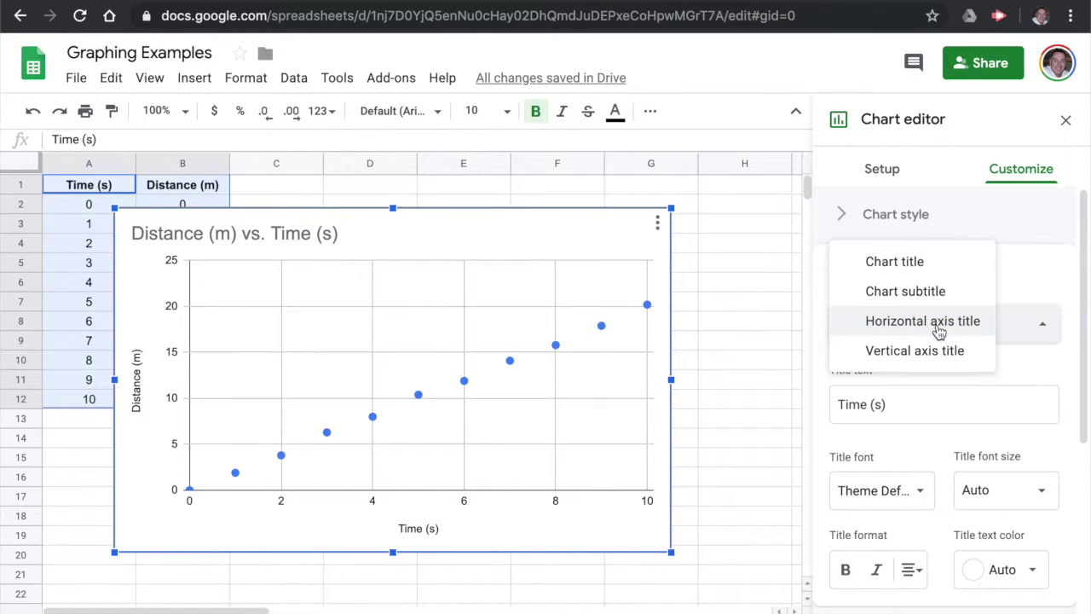
left_click(911, 267)
left_click(911, 401)
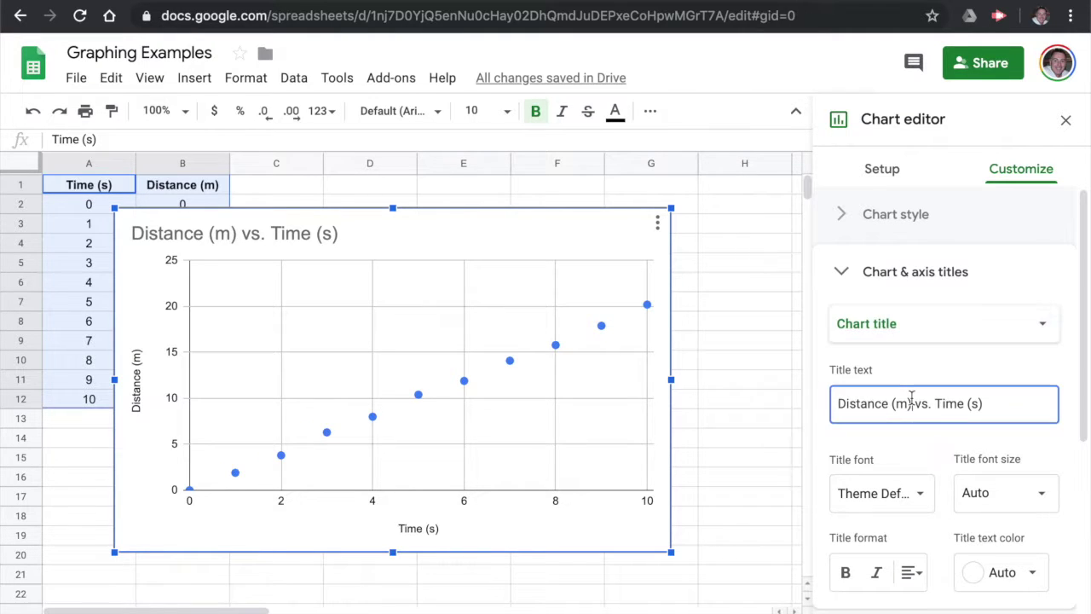
key("BackSpace")
key("BackSpace")
key("BackSpace")
key("BackSpace")
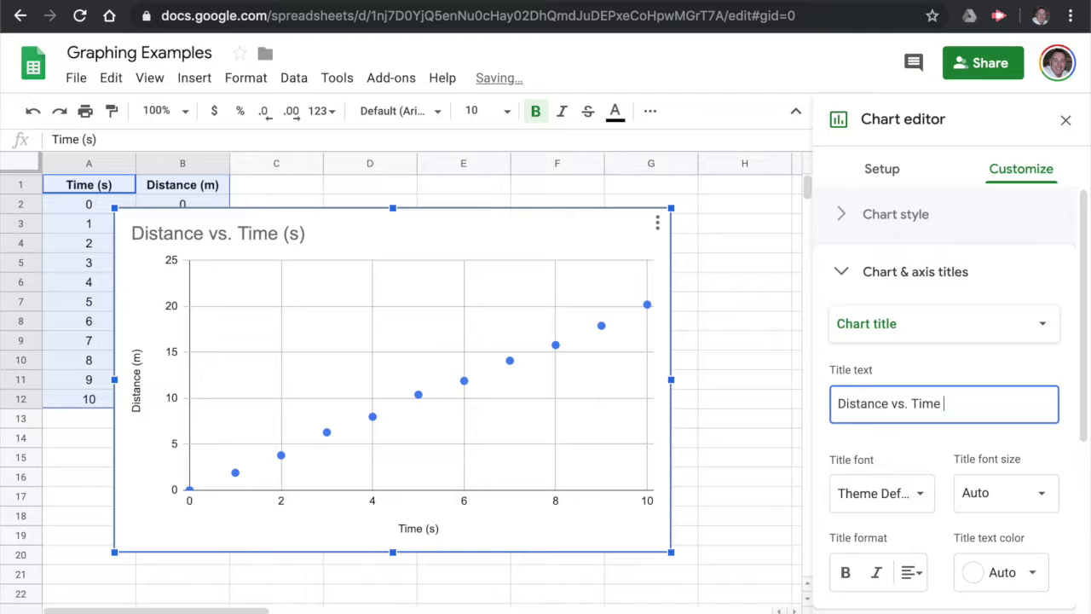
type("for a Rolling Cart")
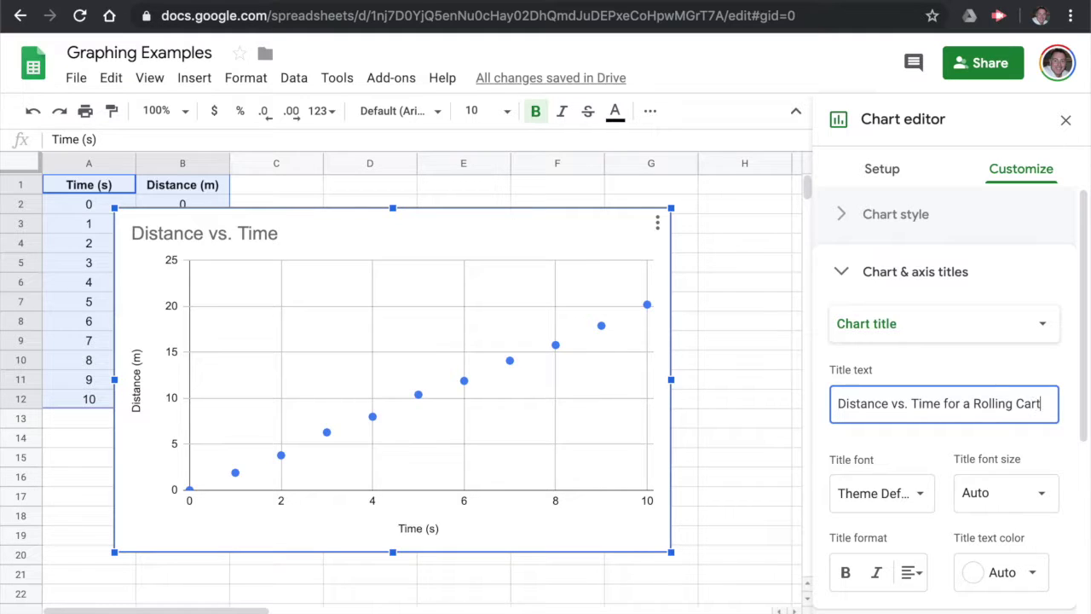
Step: Center-align the Rolling Cart chart title
left_click(915, 574)
left_click(936, 606)
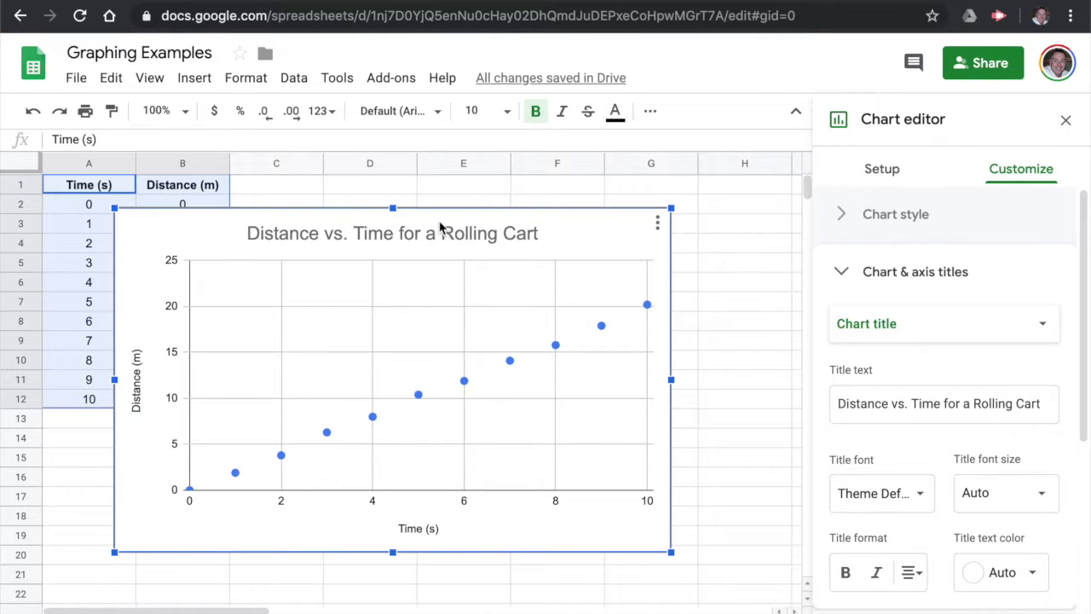
left_click(950, 339)
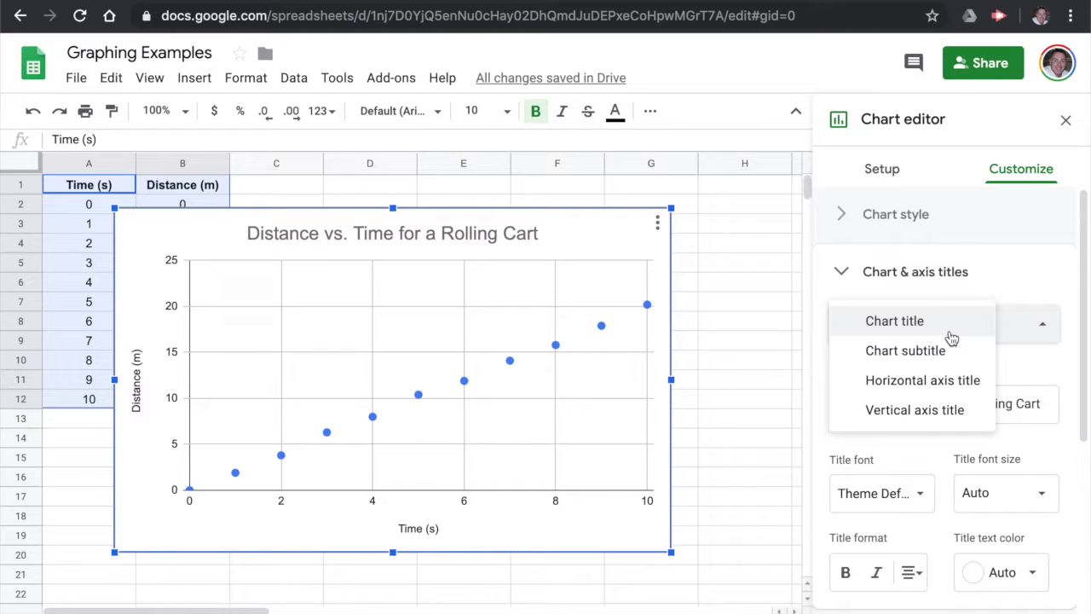
left_click(931, 389)
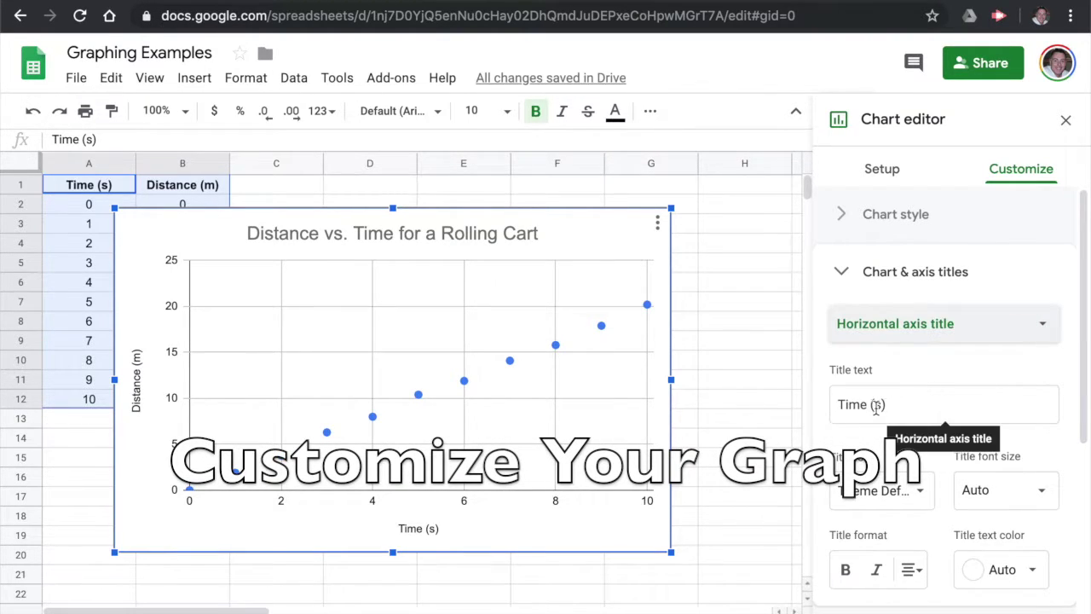
Step: Check the Time (s) horizontal and Distance (m) vertical axis titles, leaving them unchanged
left_click(933, 333)
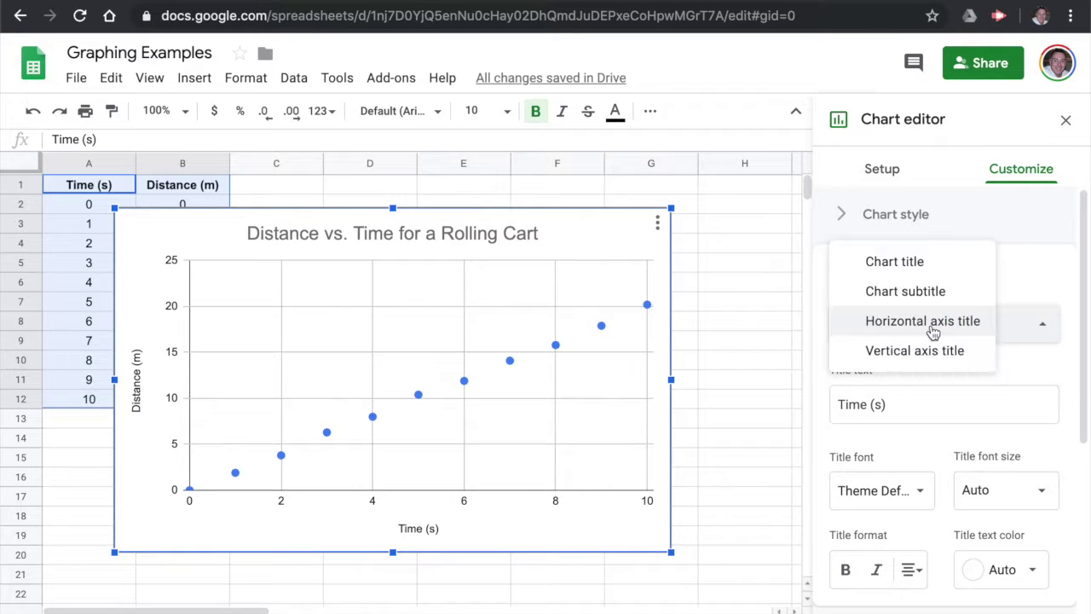
left_click(924, 352)
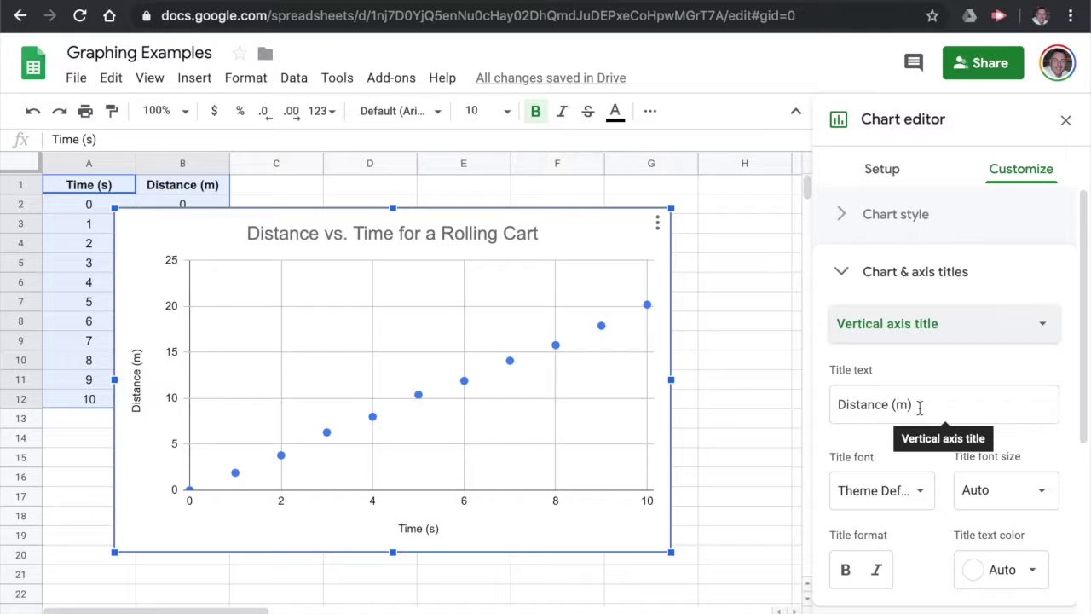
left_click(944, 326)
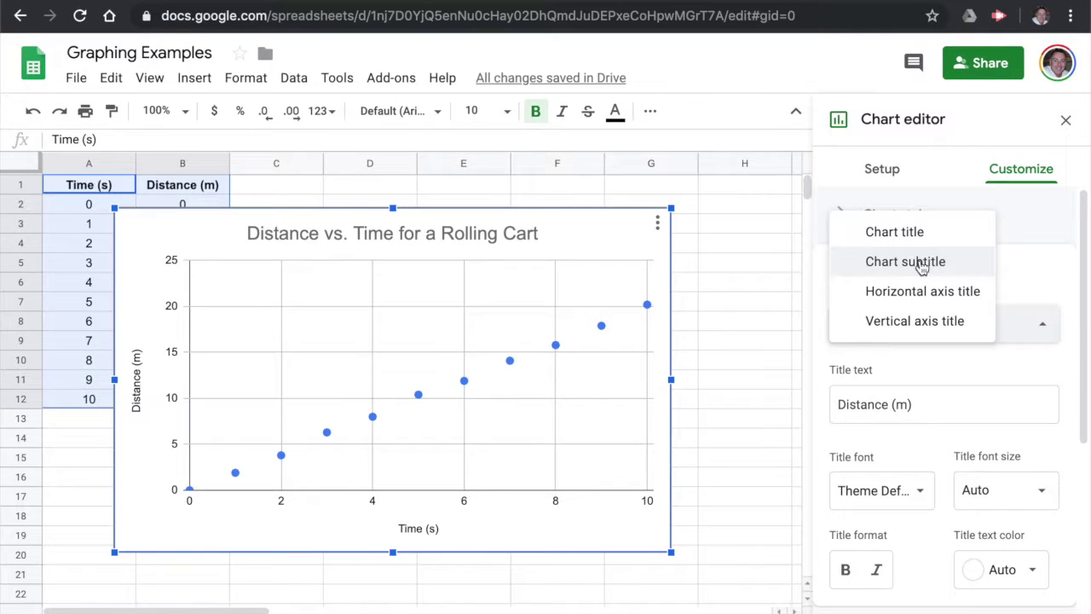
left_click(1031, 269)
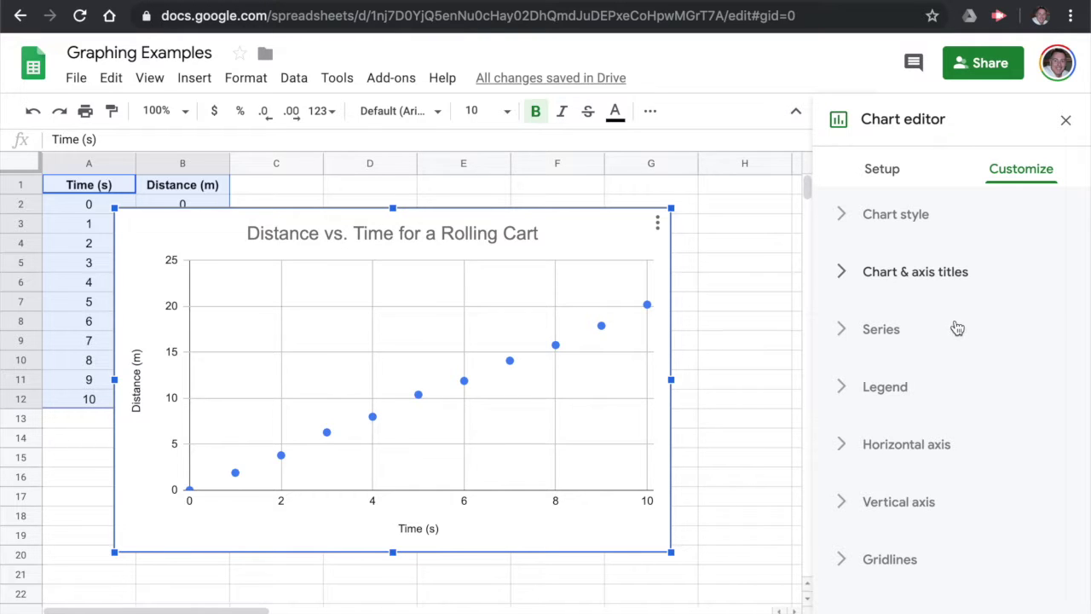
Step: Turn on a Linear trendline for the data series in the Series settings
left_click(842, 339)
scroll(929, 340, "down", 3)
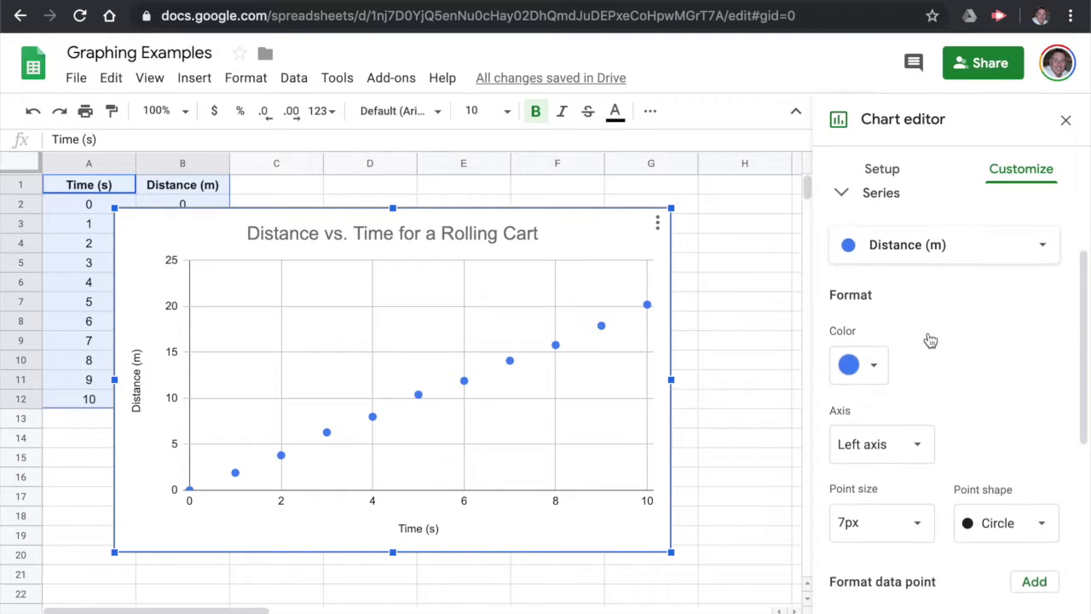
scroll(929, 339, "down", 2)
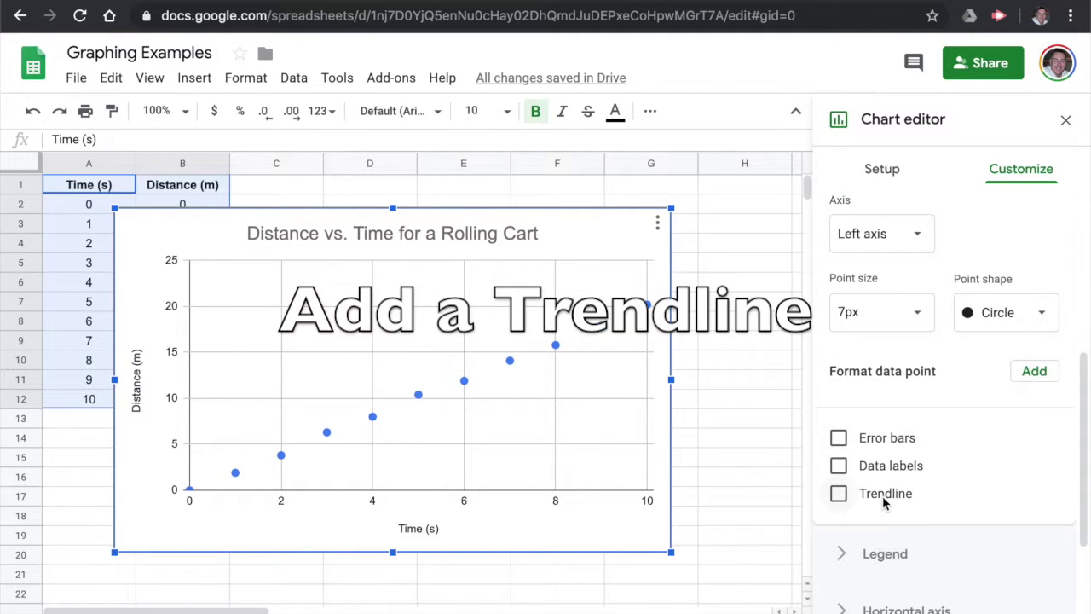
left_click(839, 497)
scroll(927, 449, "down", 2)
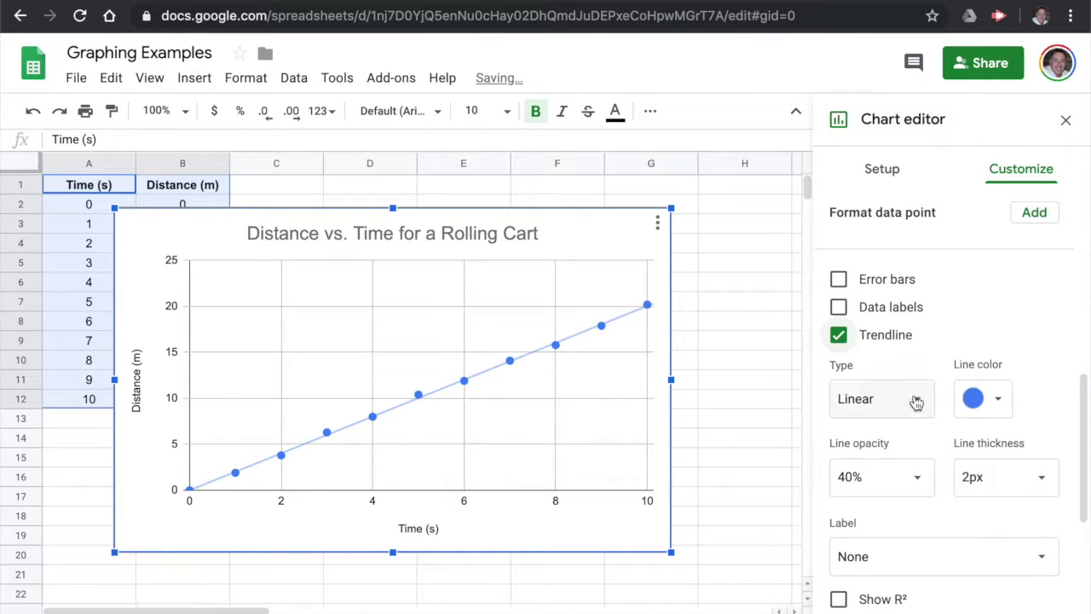
left_click(915, 401)
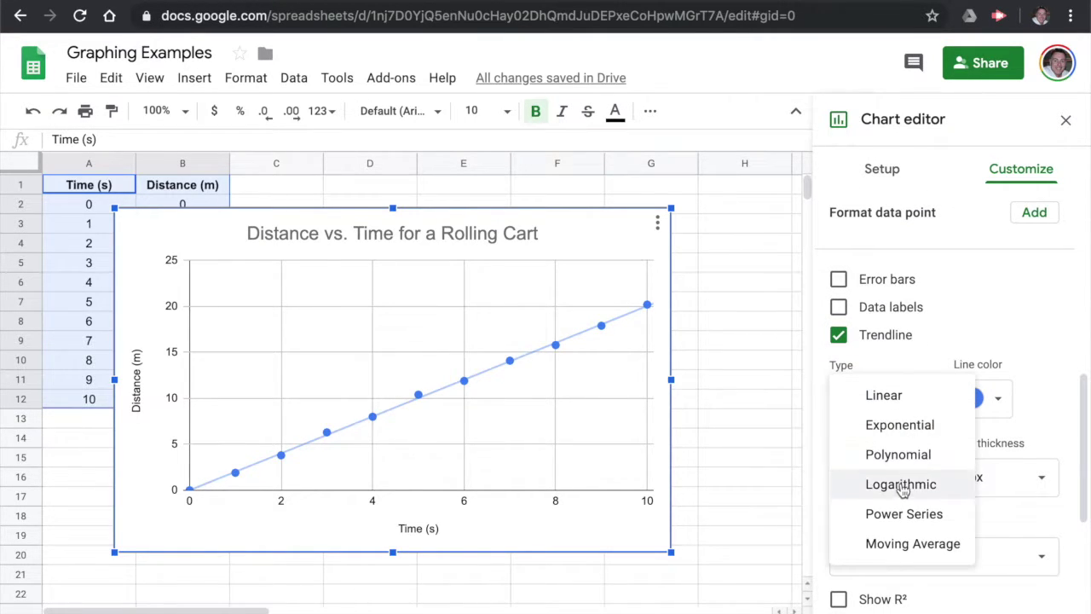
left_click(890, 406)
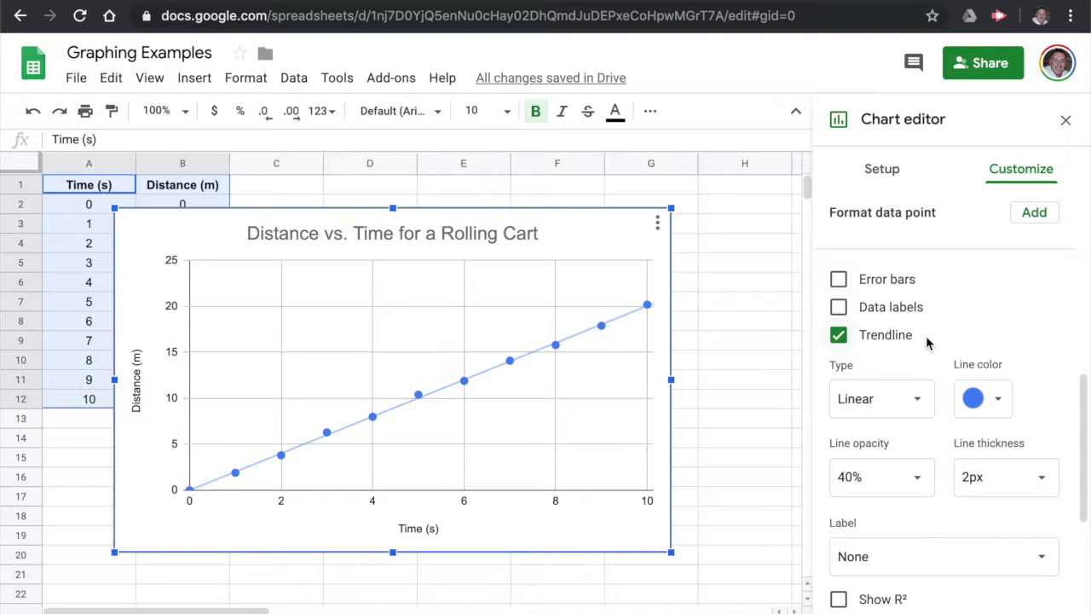
scroll(928, 342, "up", 5)
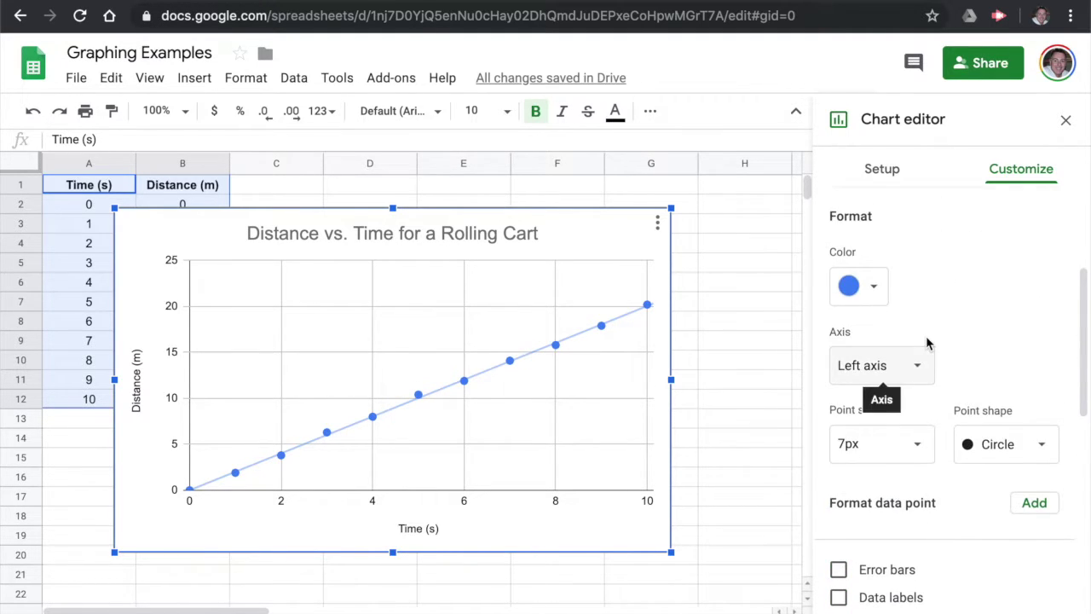
scroll(927, 342, "up", 2)
left_click(850, 275)
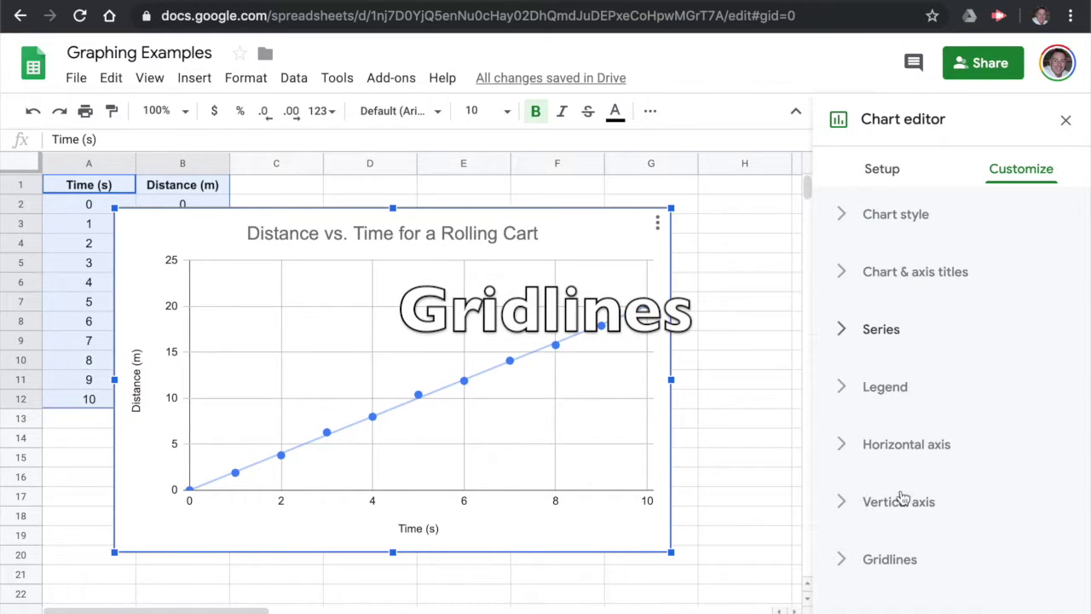
Step: Give the vertical axis a minor gridline count of 4
left_click(848, 563)
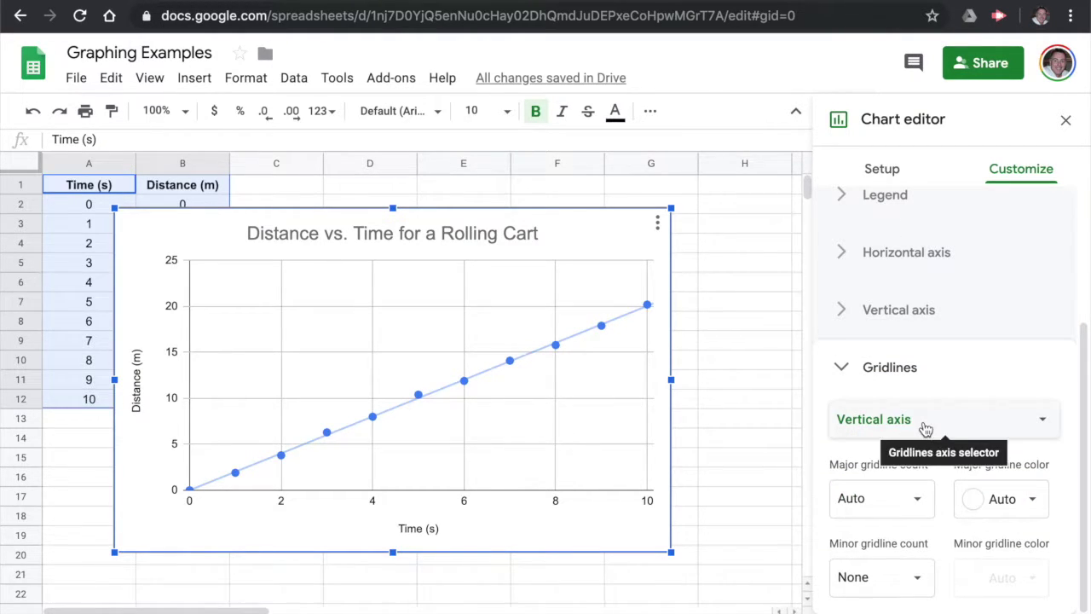
left_click(926, 427)
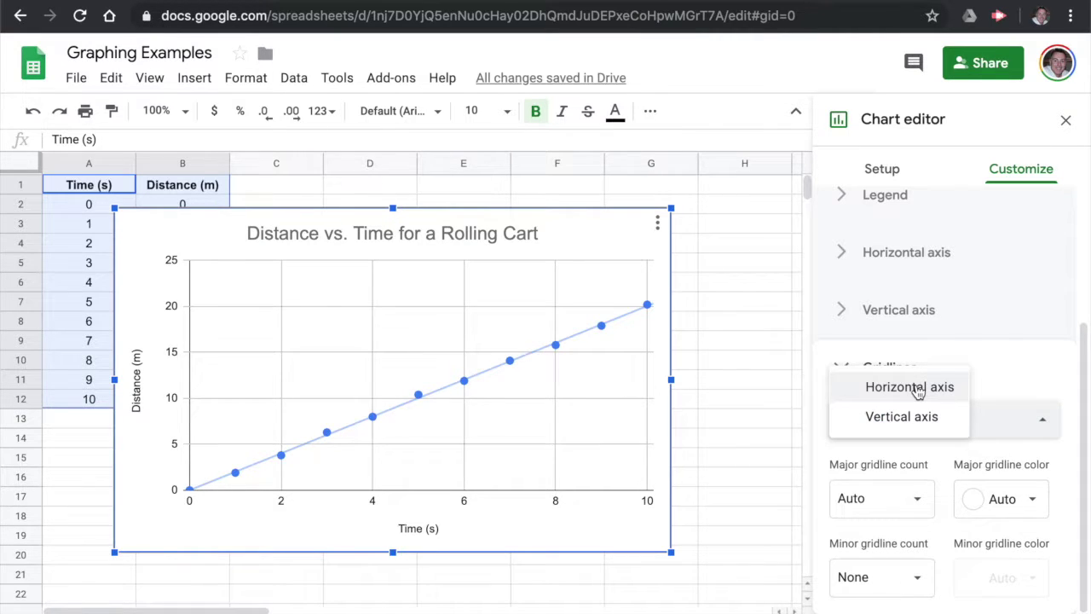
left_click(908, 416)
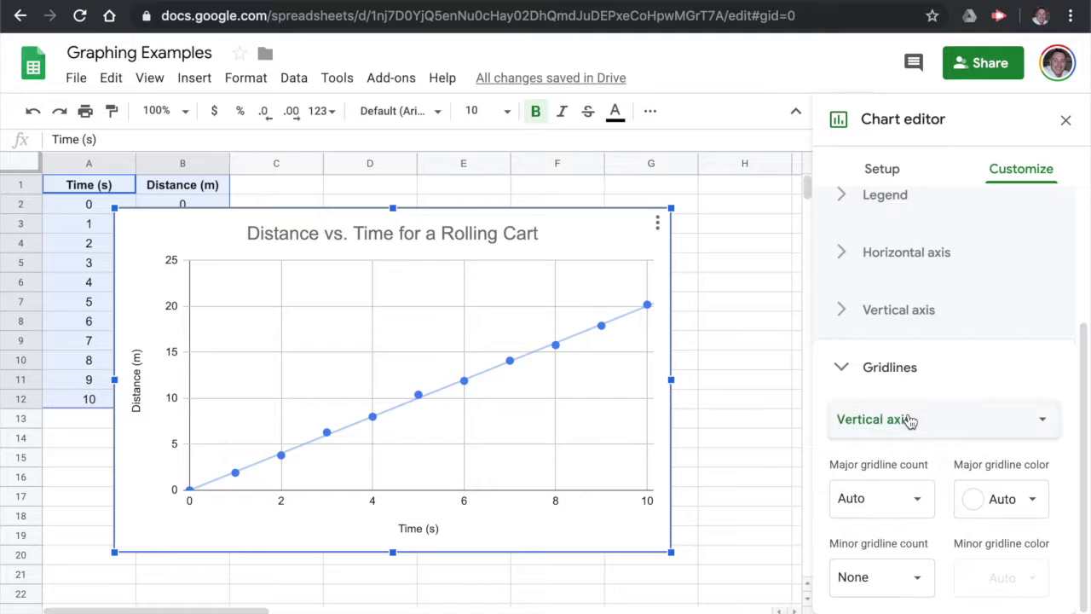
left_click(917, 583)
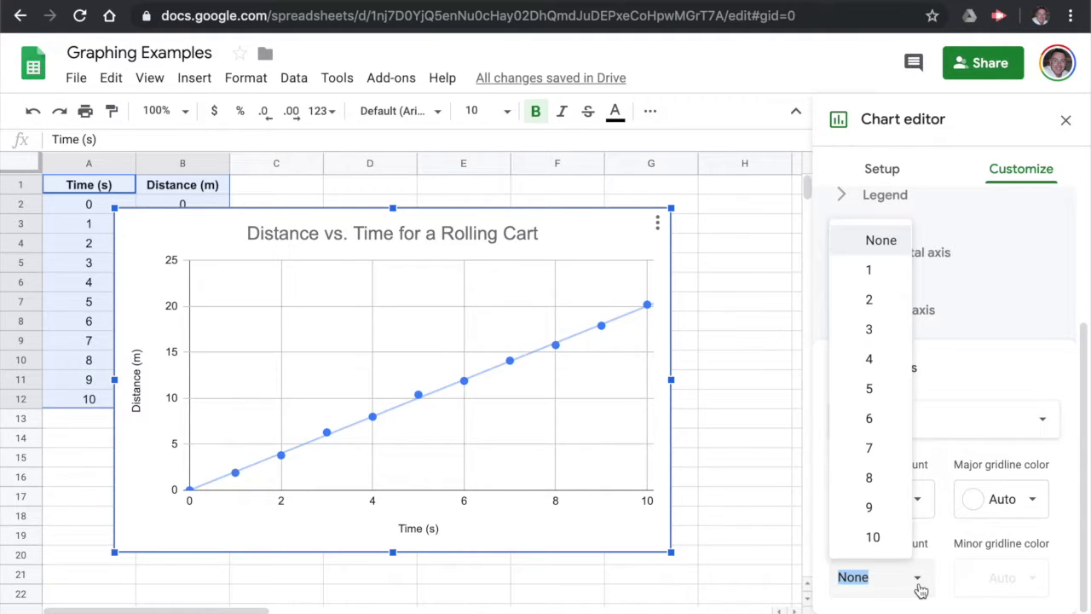
left_click(871, 359)
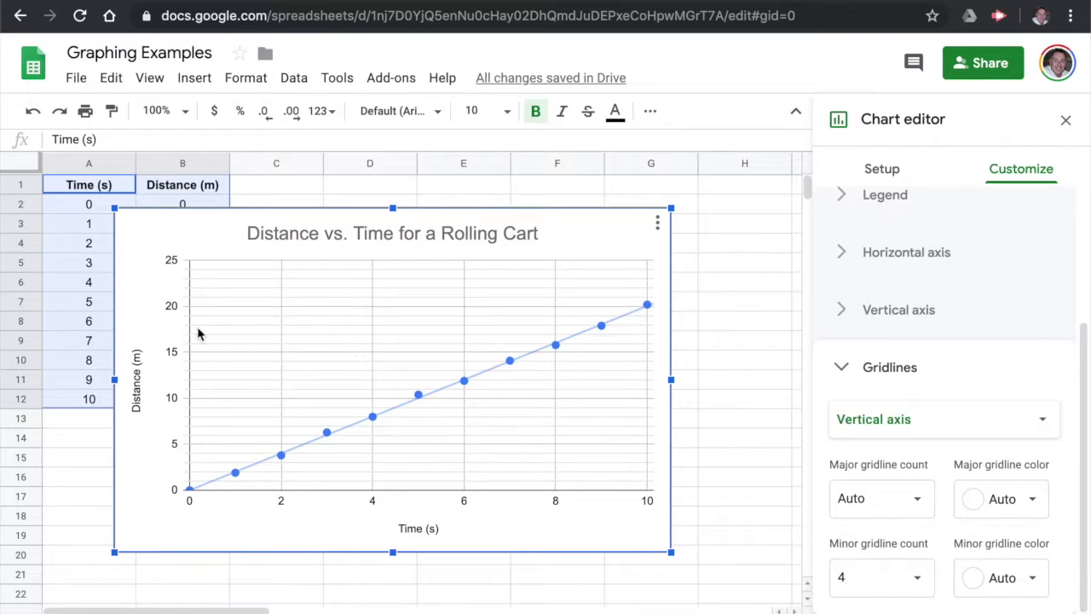
Step: Give the horizontal axis a minor gridline count of 1
left_click(948, 426)
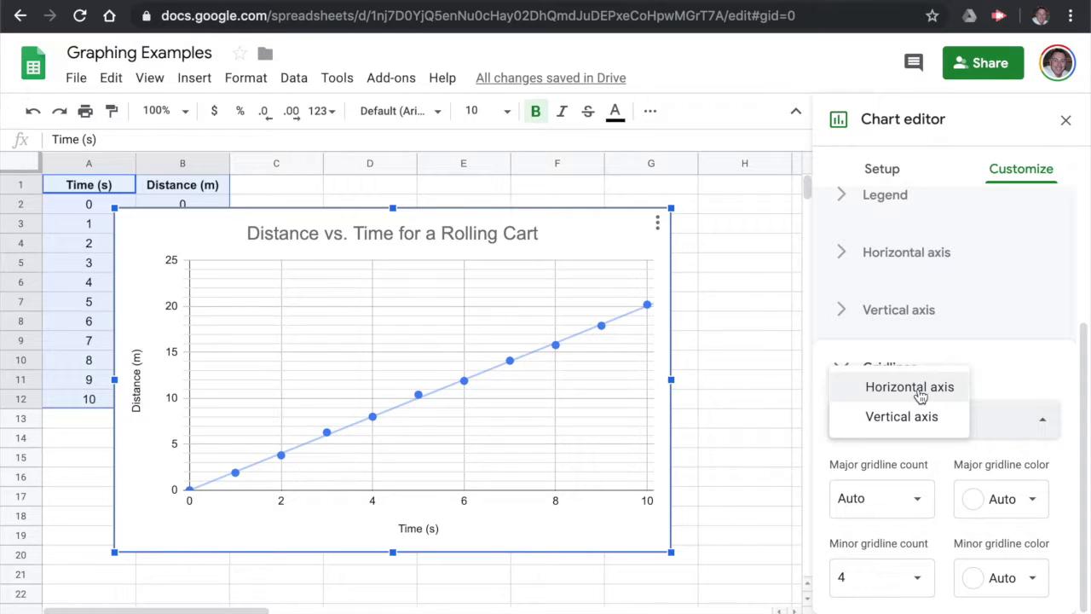
left_click(920, 393)
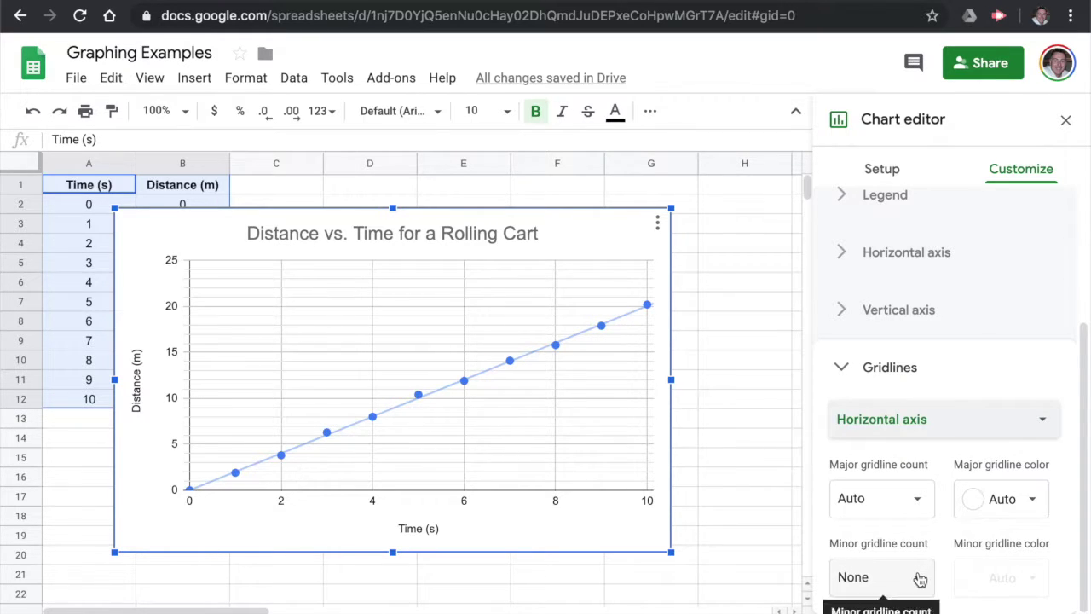
left_click(919, 578)
left_click(882, 278)
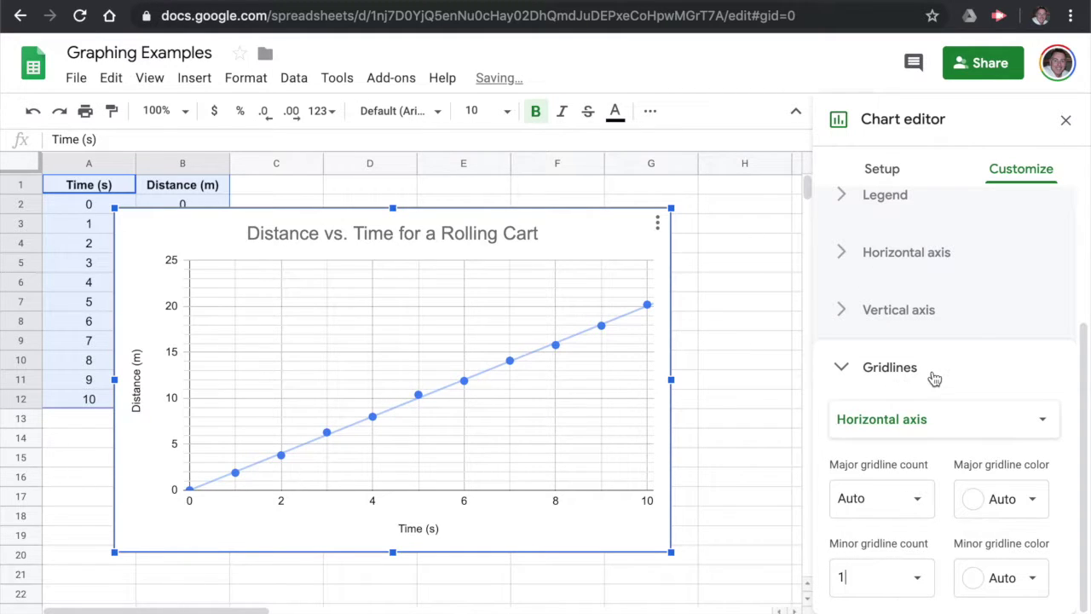
left_click(847, 374)
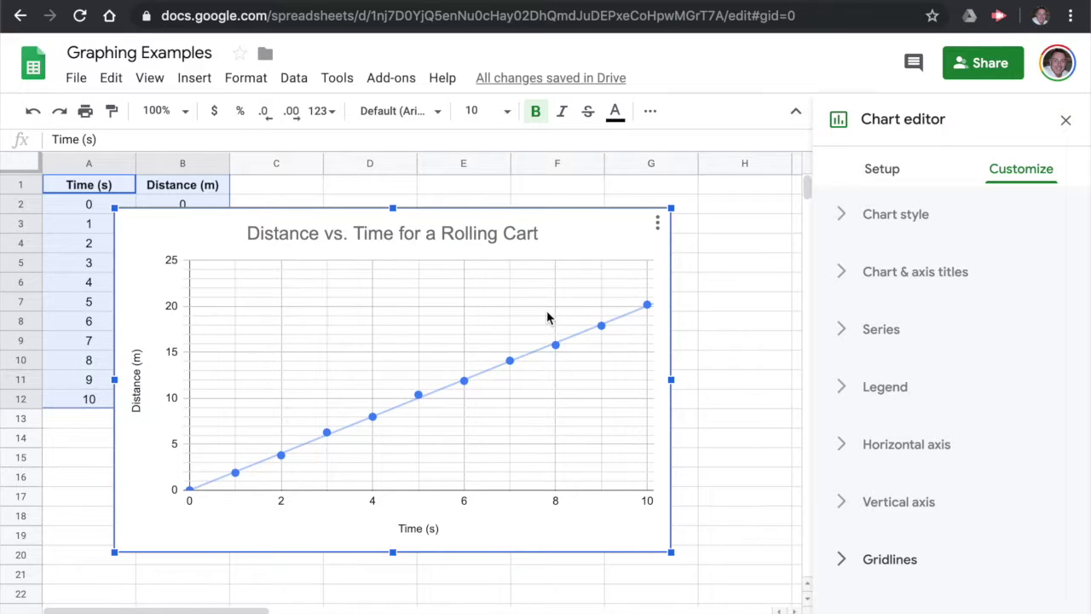
Step: Close the chart editor and apply Move to own sheet from the chart's menu
left_click(1065, 122)
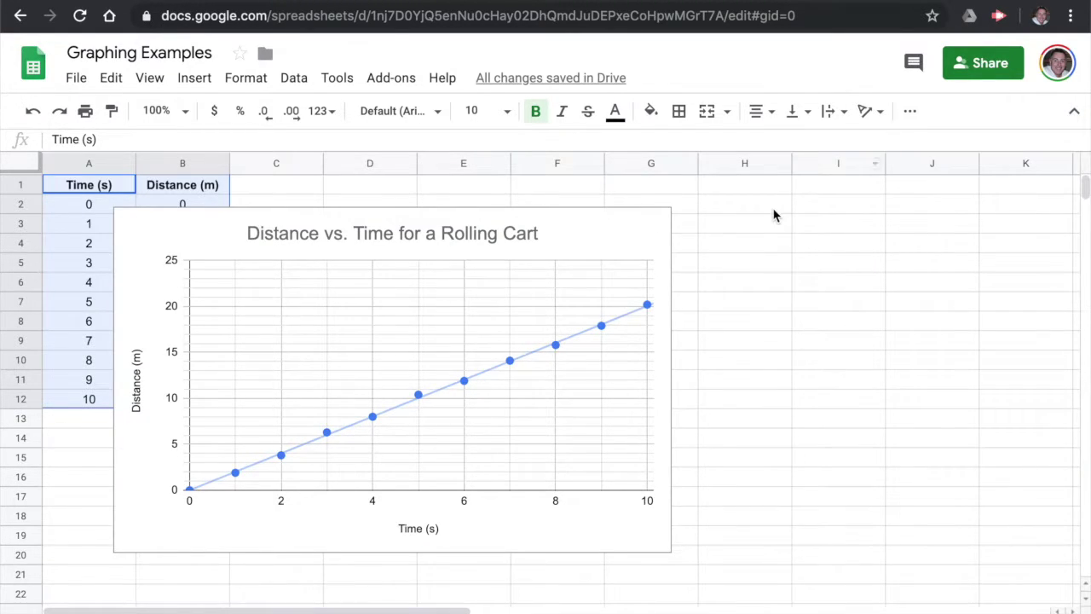
left_click(598, 249)
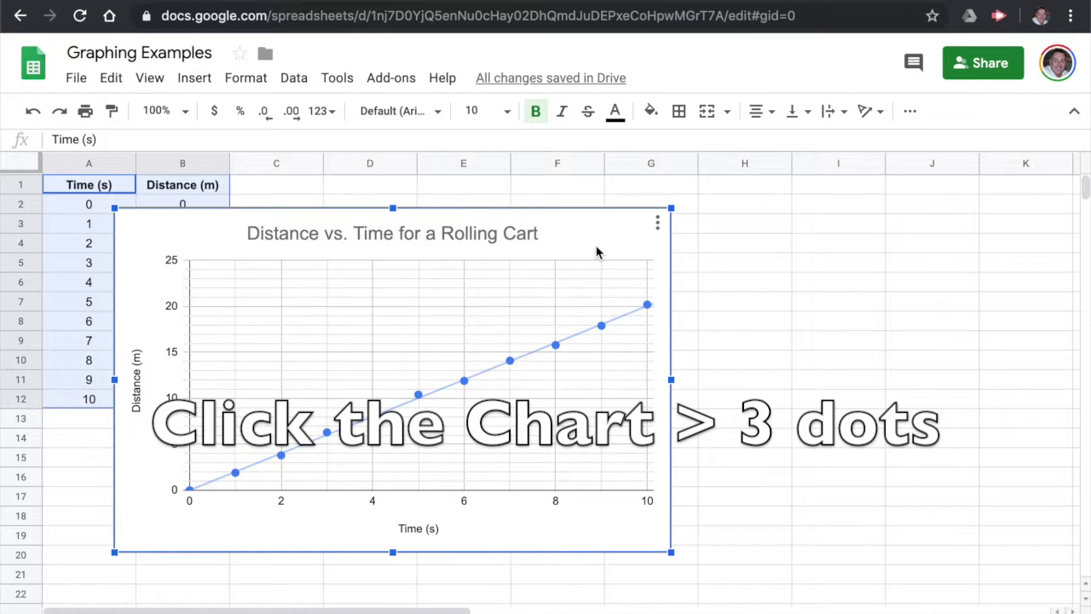
left_click(658, 226)
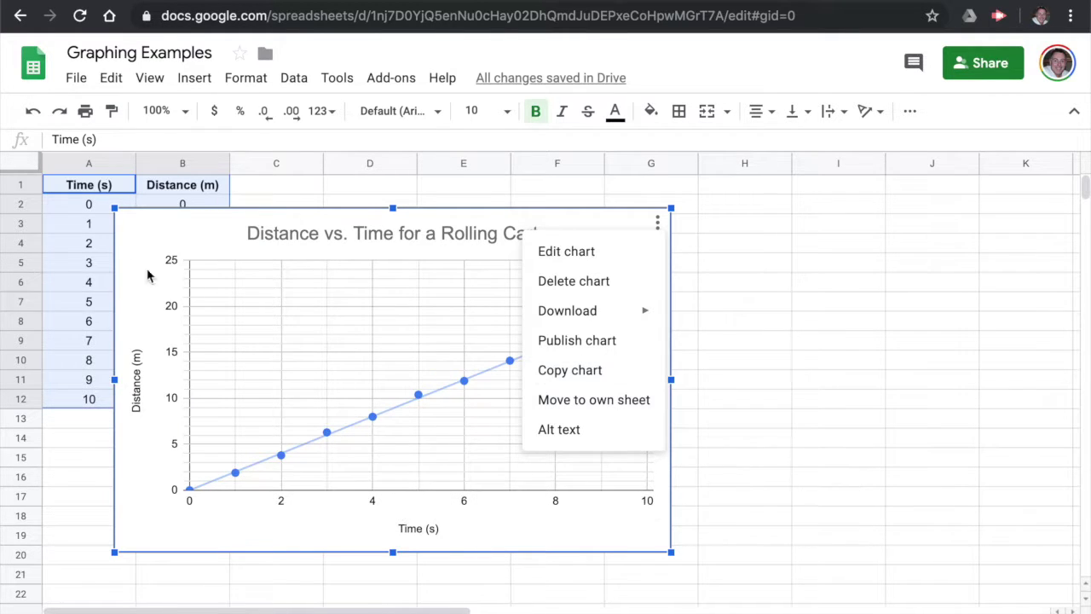
left_click(619, 411)
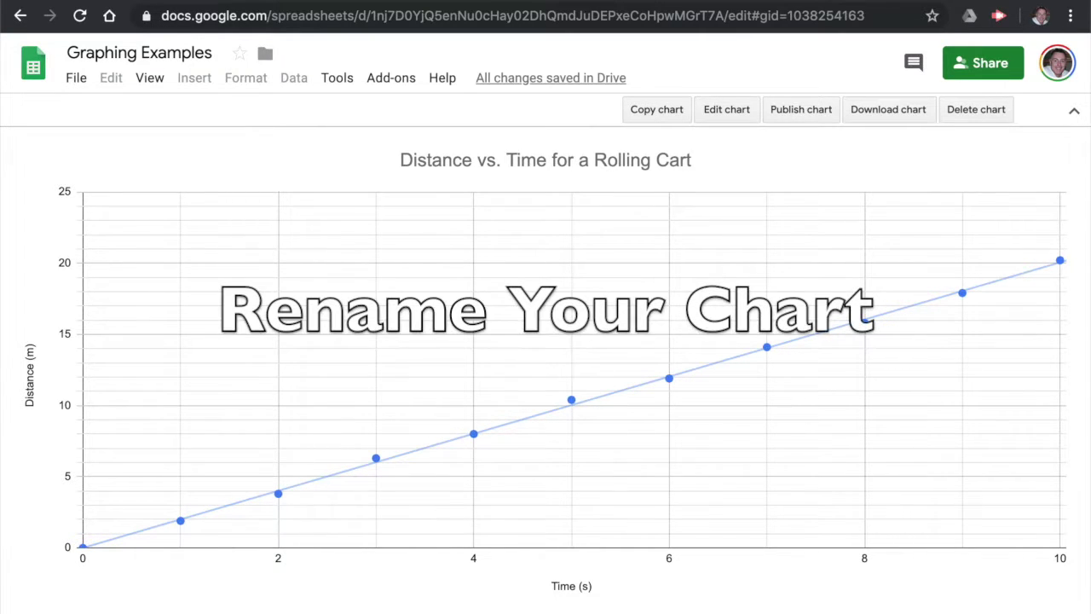
right_click(256, 609)
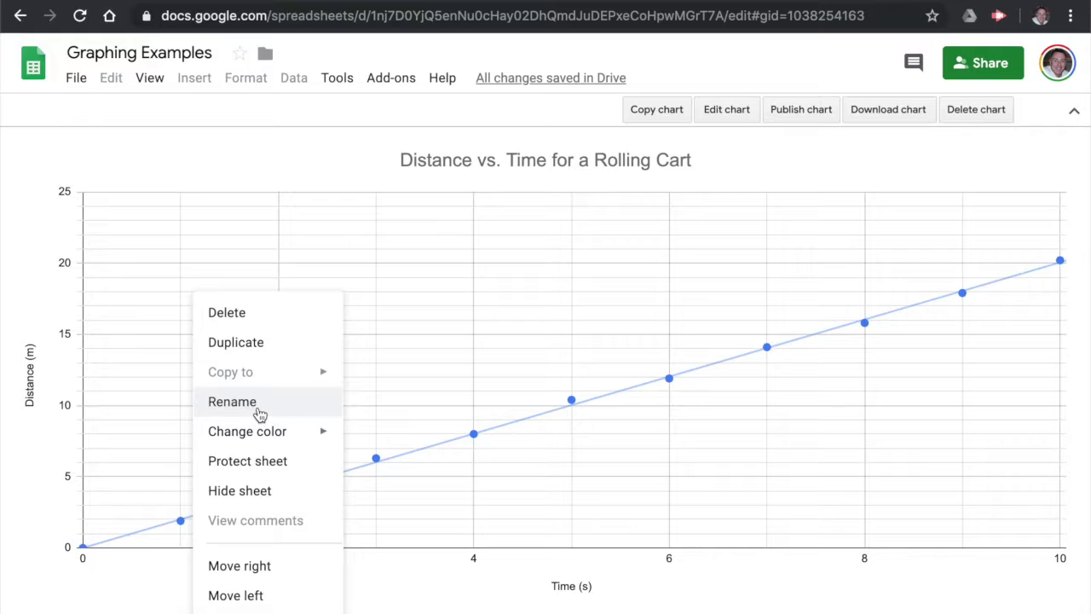
double_click(390, 574)
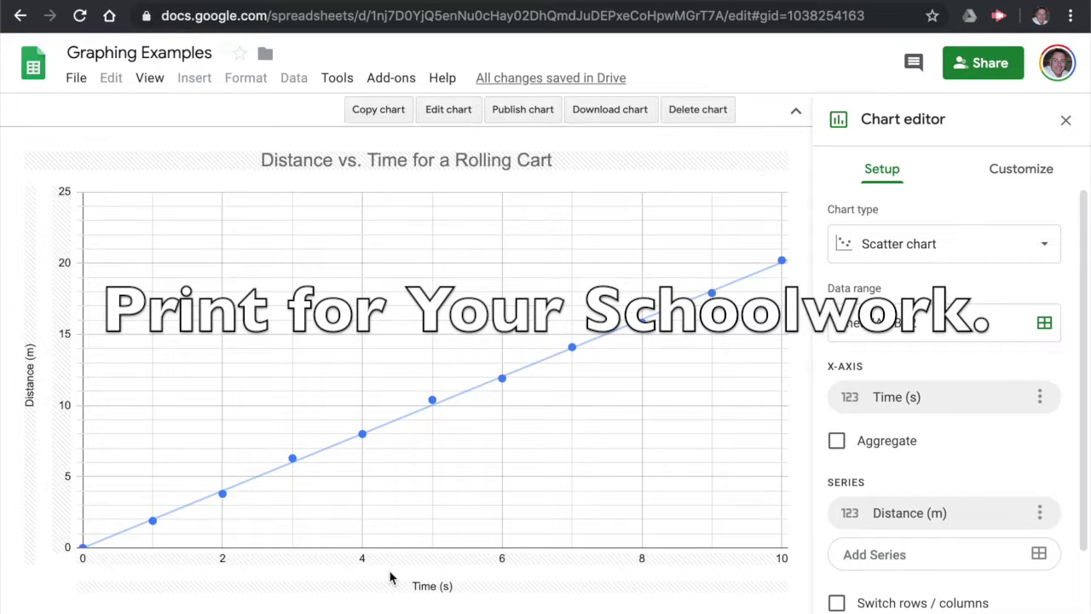
left_click(1065, 120)
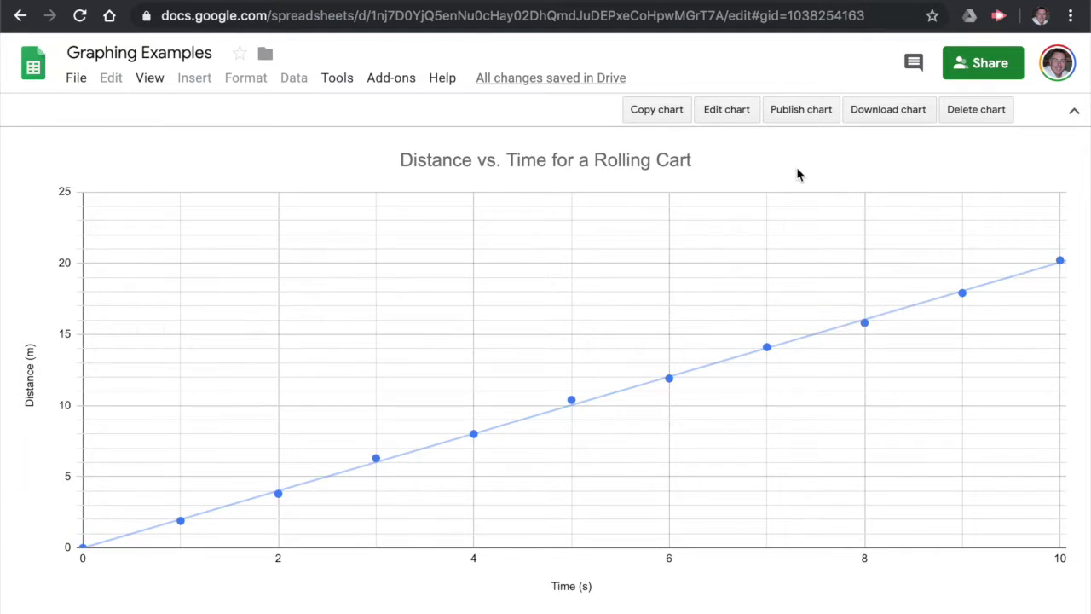
key("ctrl+p")
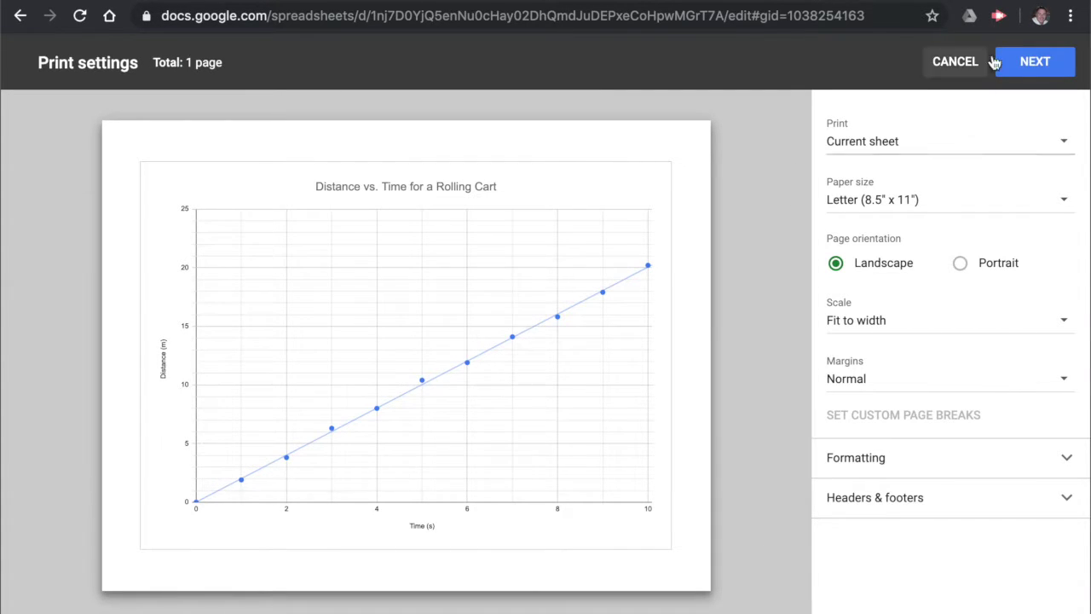
left_click(1039, 68)
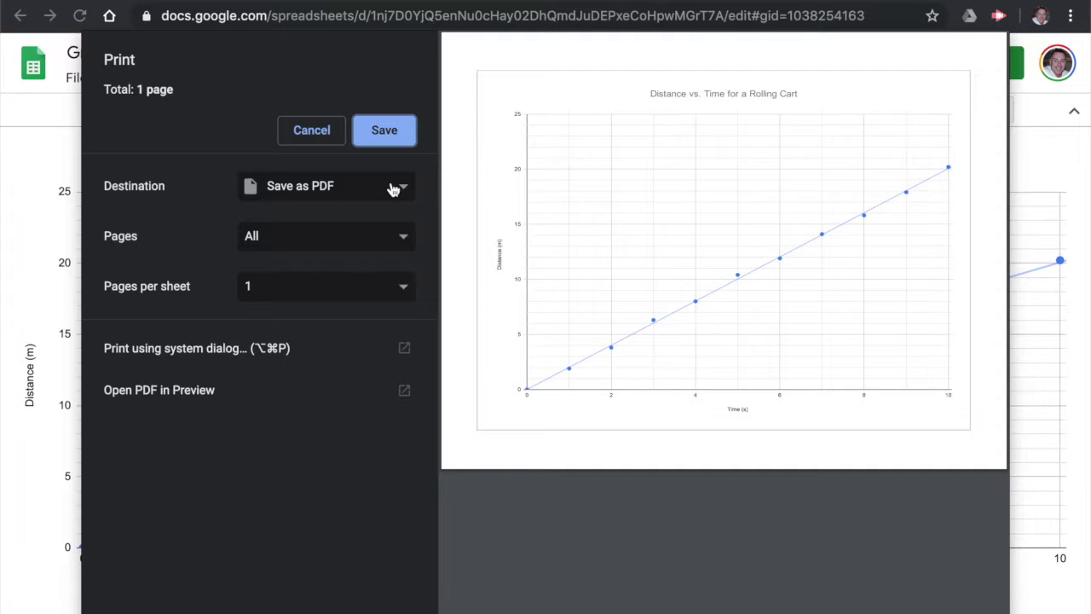
left_click(311, 132)
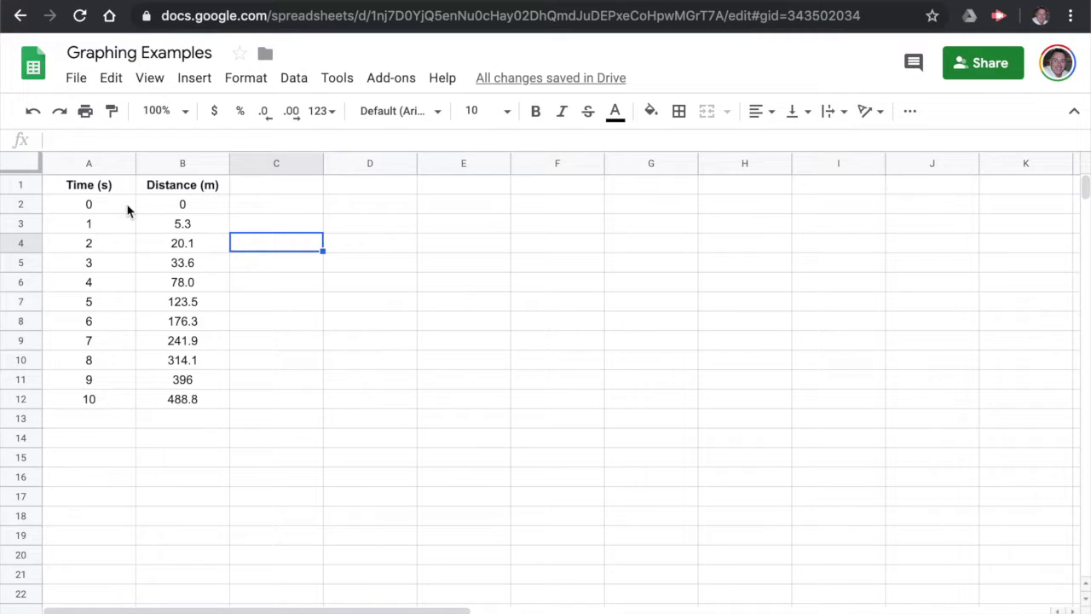
Step: Insert a chart from A1:B12 on the second sheet and make it a Scatter chart
left_click_drag(89, 189, 197, 399)
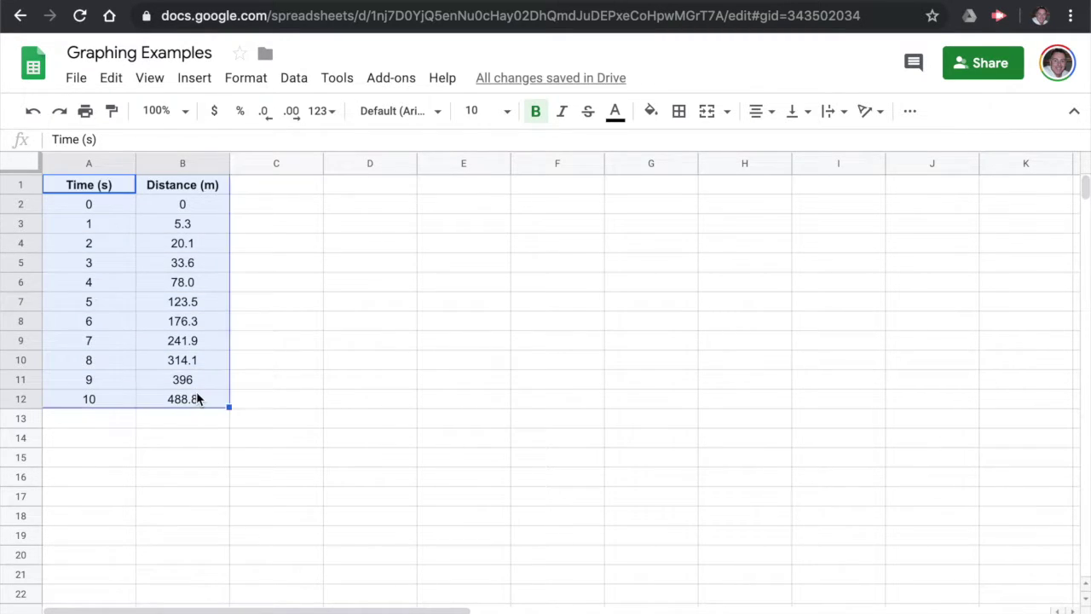
left_click(194, 78)
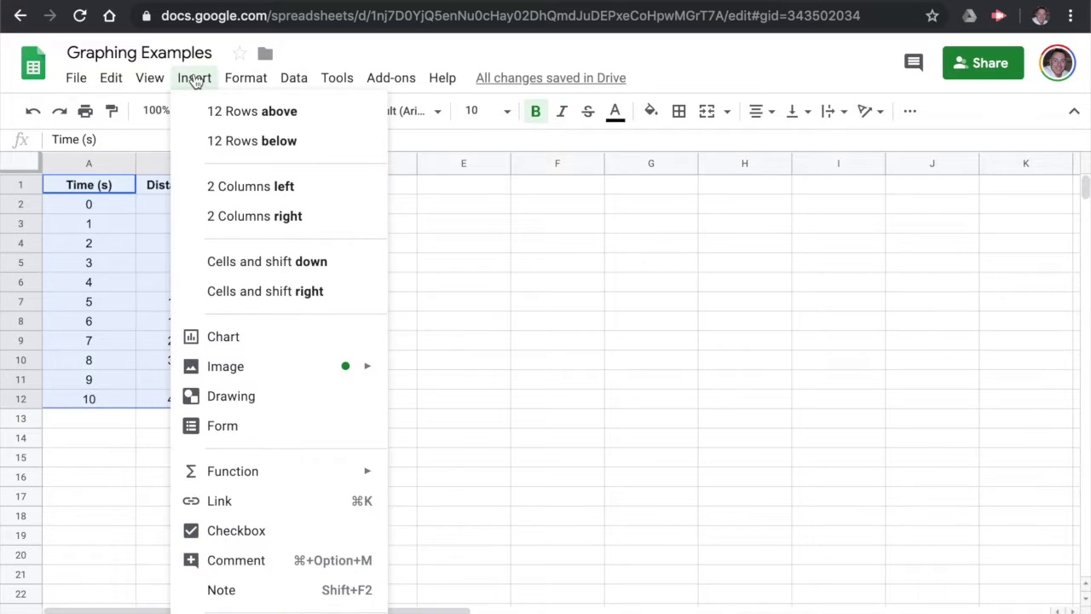
left_click(223, 338)
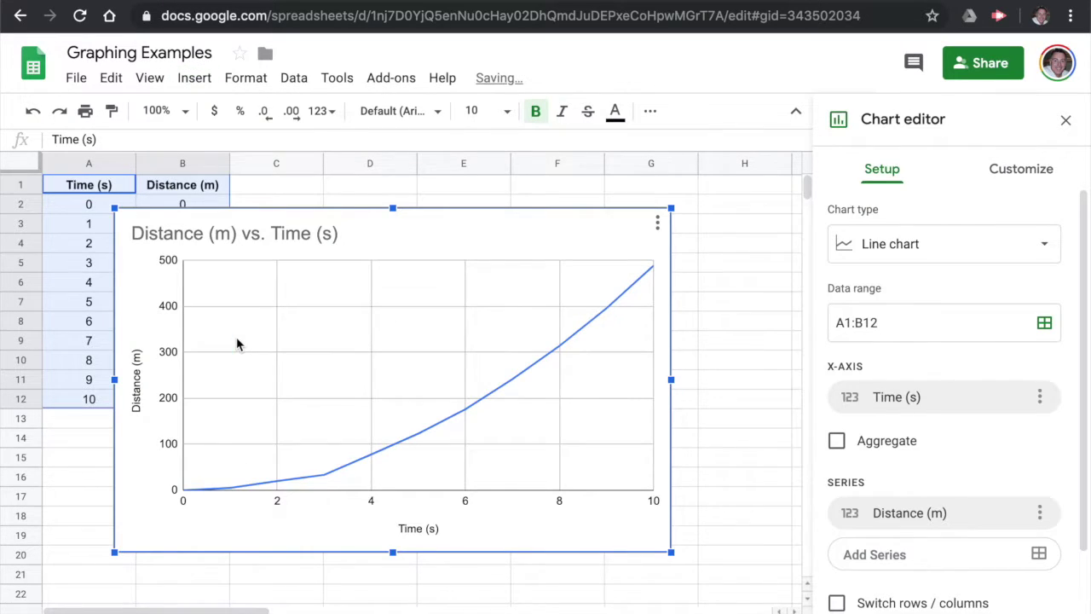
left_click(917, 250)
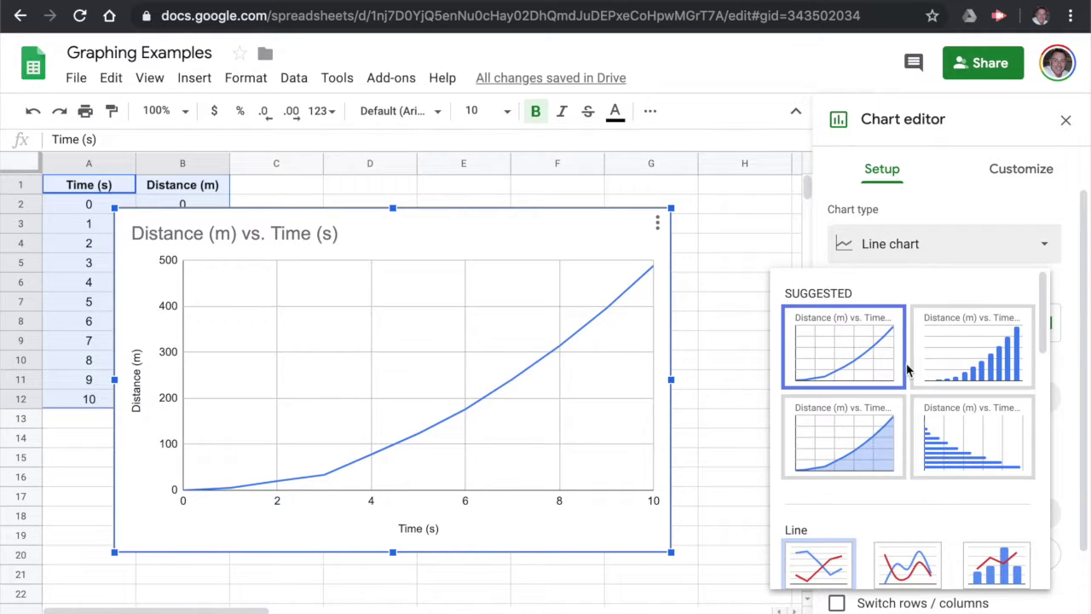
scroll(907, 368, "down", 6)
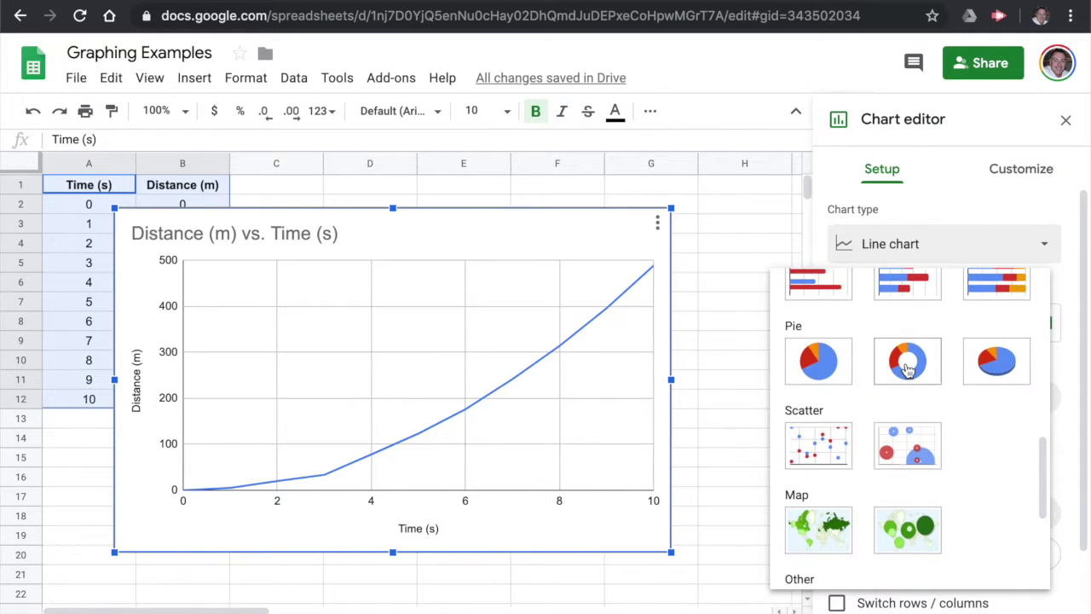
left_click(808, 448)
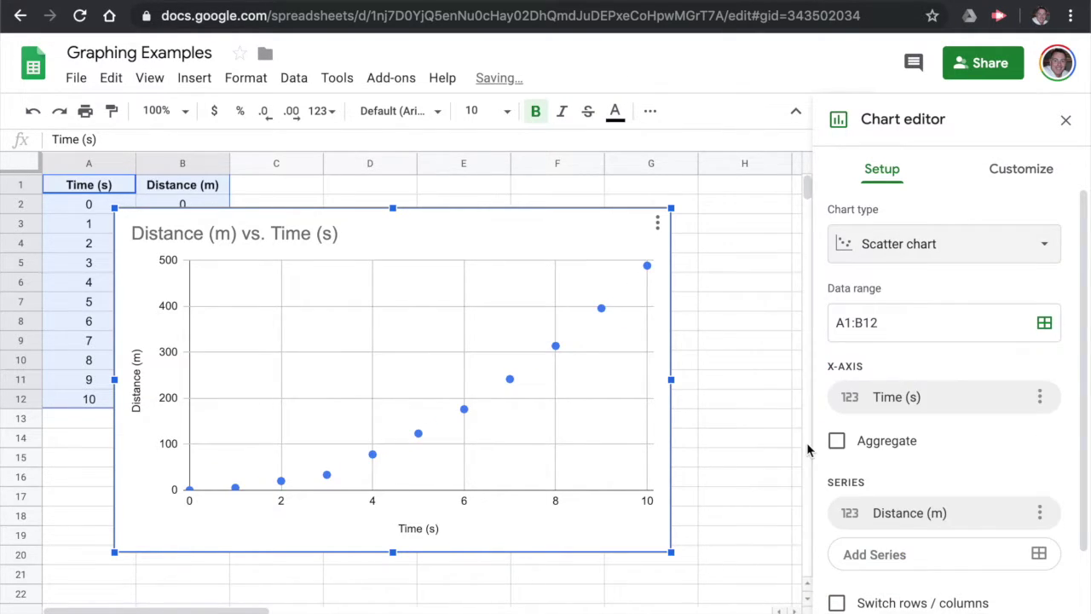
left_click(1011, 176)
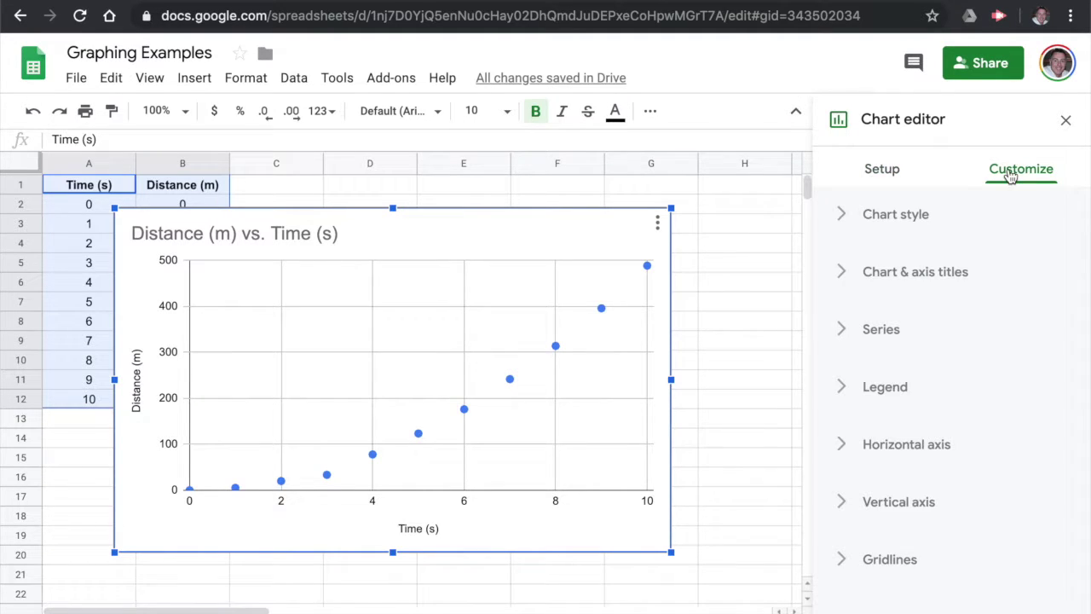
Step: Change the chart title text to 'Distance vs. Time for a Falling Ball'
left_click(848, 275)
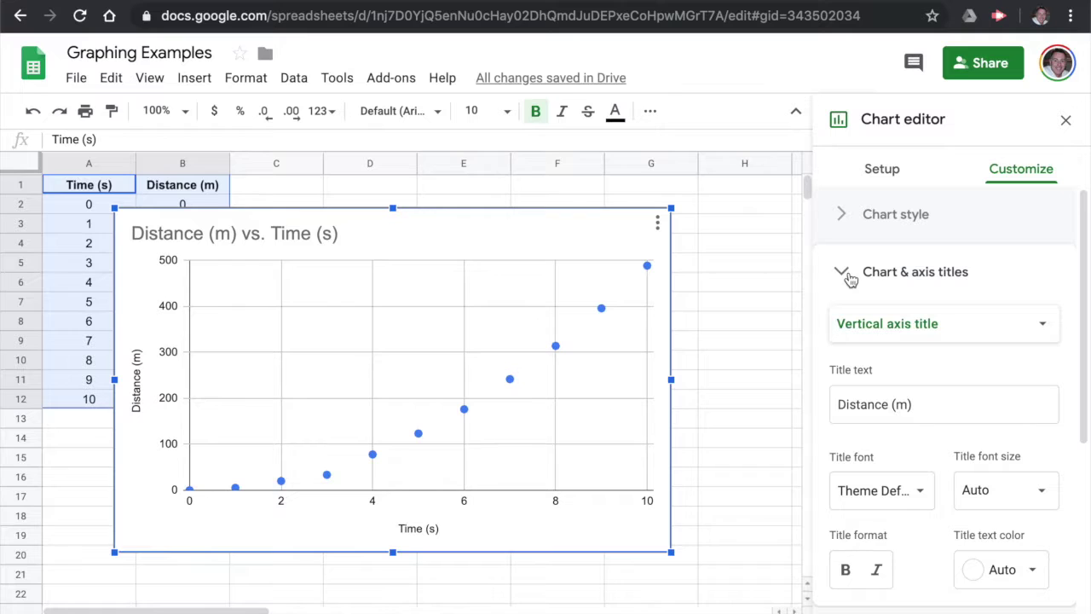
left_click(936, 328)
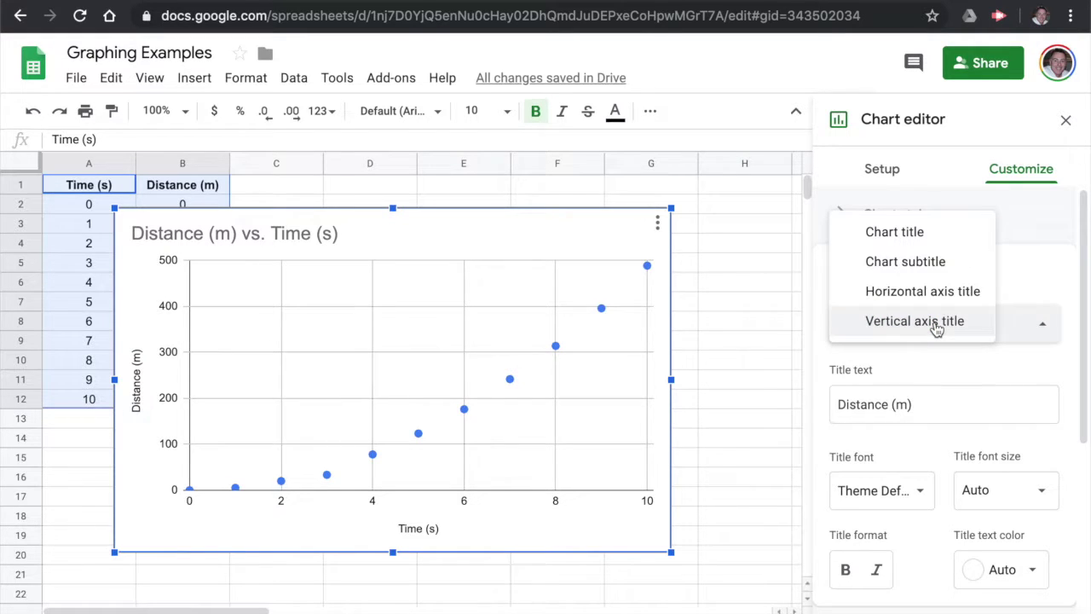
left_click(910, 234)
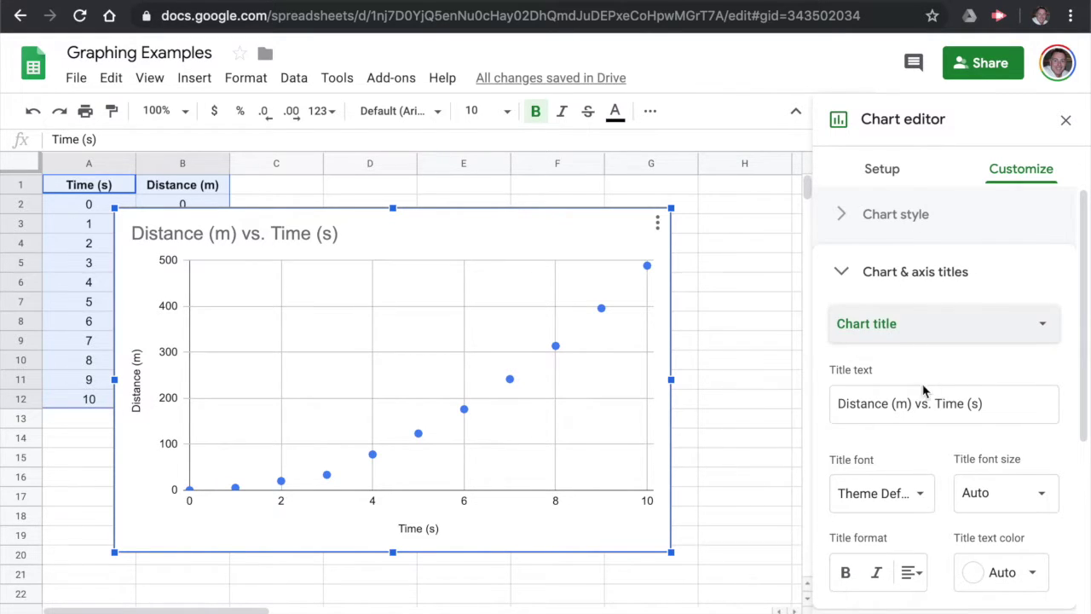
left_click(912, 403)
key("BackSpace")
key("BackSpace")
key("BackSpace")
key("BackSpace")
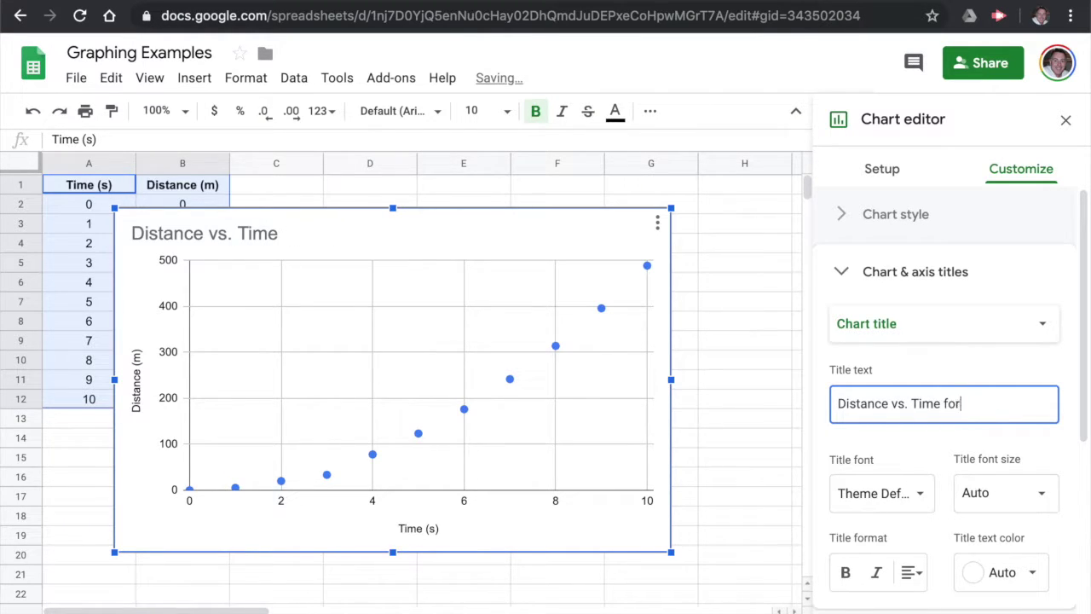
type("for a Falling Ball")
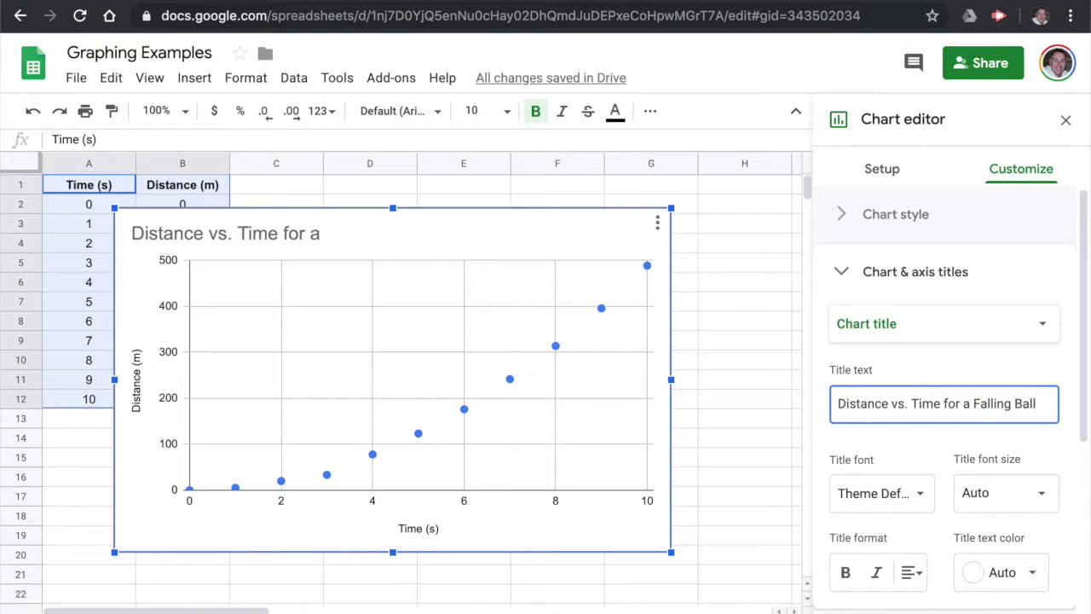
left_click(942, 454)
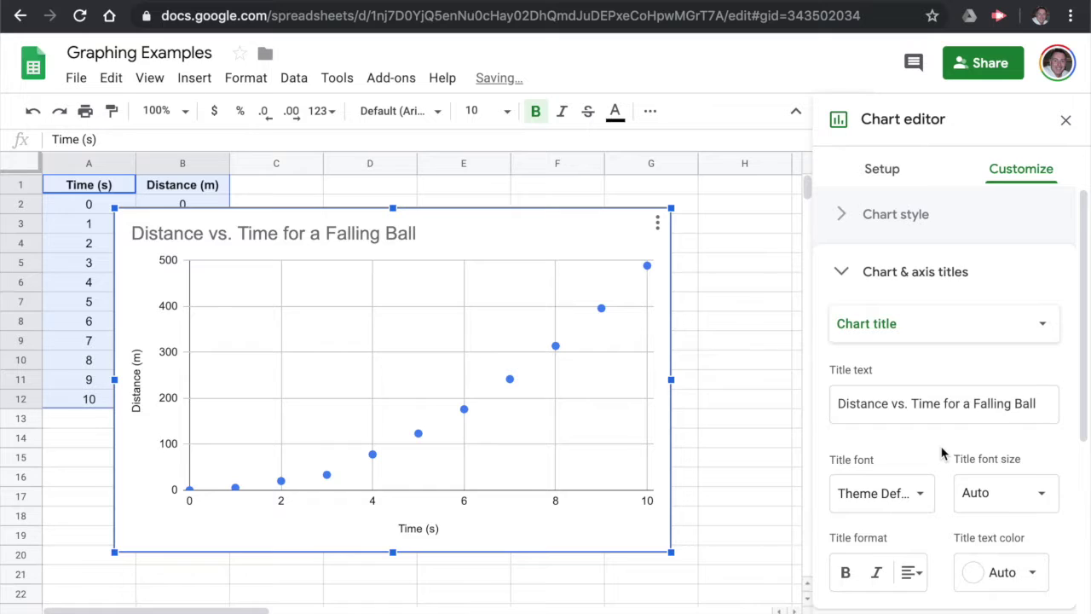
Step: Center-align the Falling Ball chart title
scroll(942, 454, "down", 1)
left_click(911, 501)
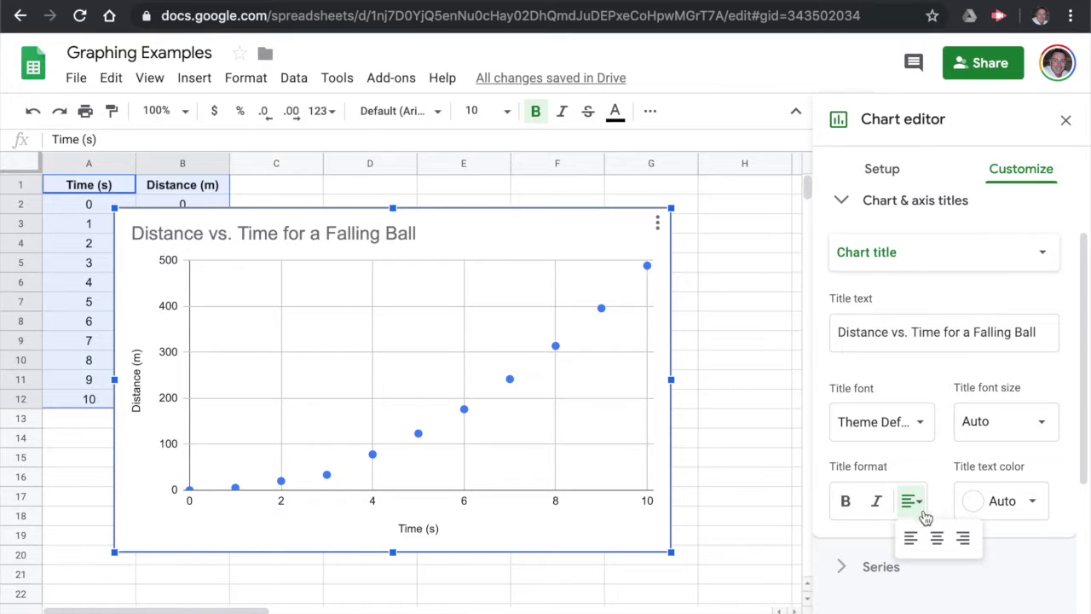
left_click(936, 538)
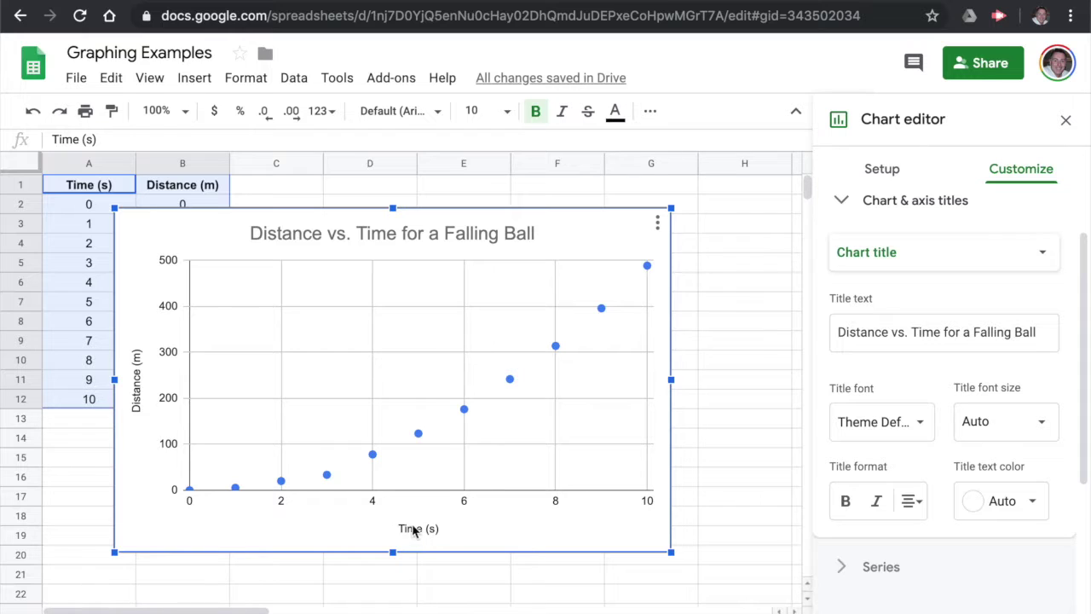
left_click(913, 260)
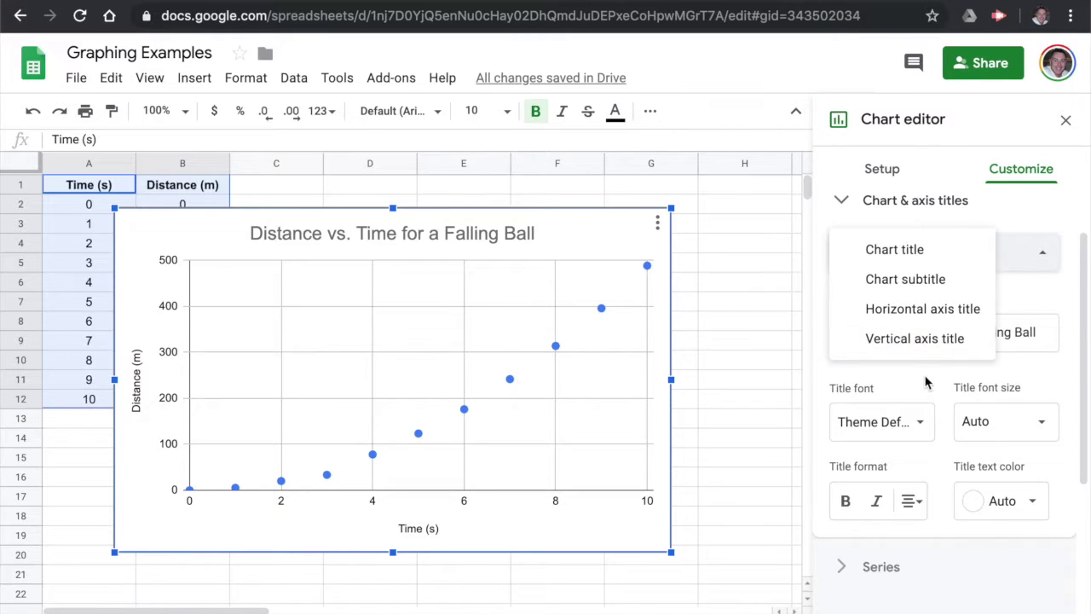
left_click(881, 421)
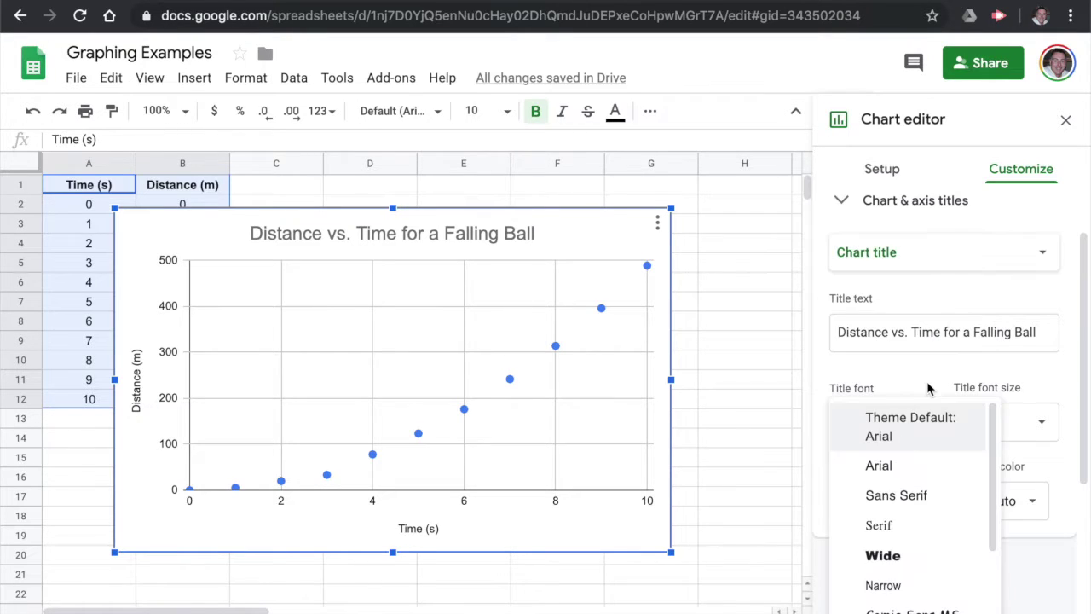
left_click(844, 201)
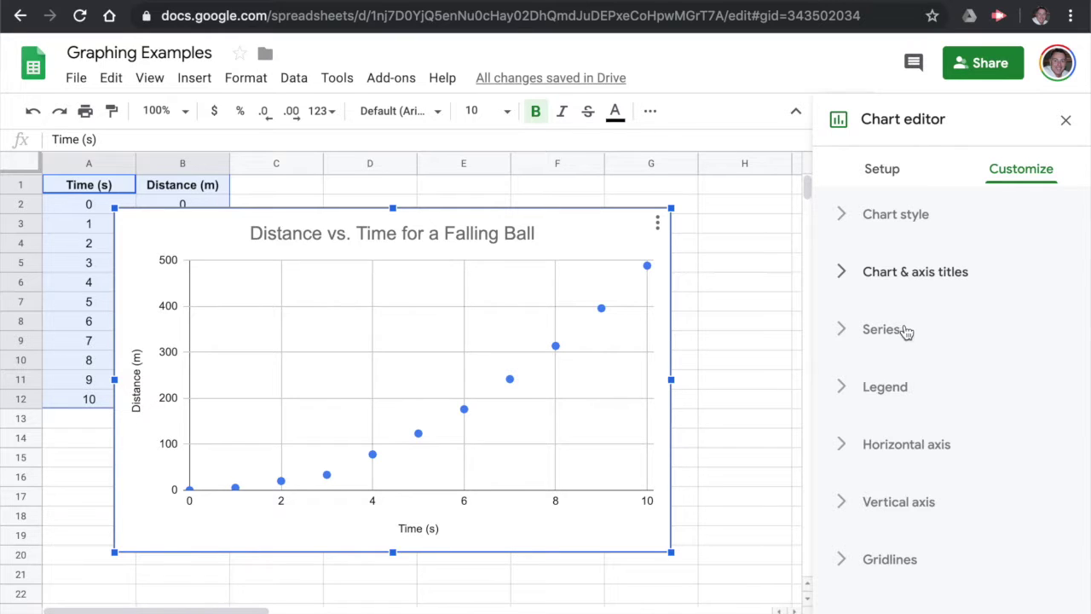
Step: Turn on the series trendline and set its type to Polynomial, degree 2
left_click(846, 334)
scroll(927, 341, "down", 5)
scroll(927, 339, "down", 1)
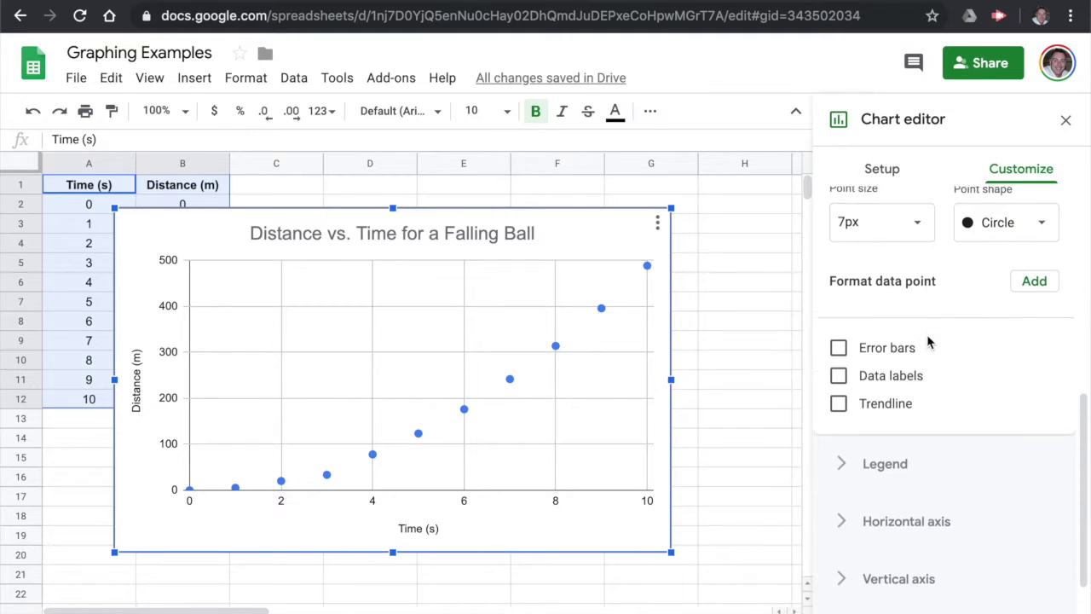
left_click(838, 397)
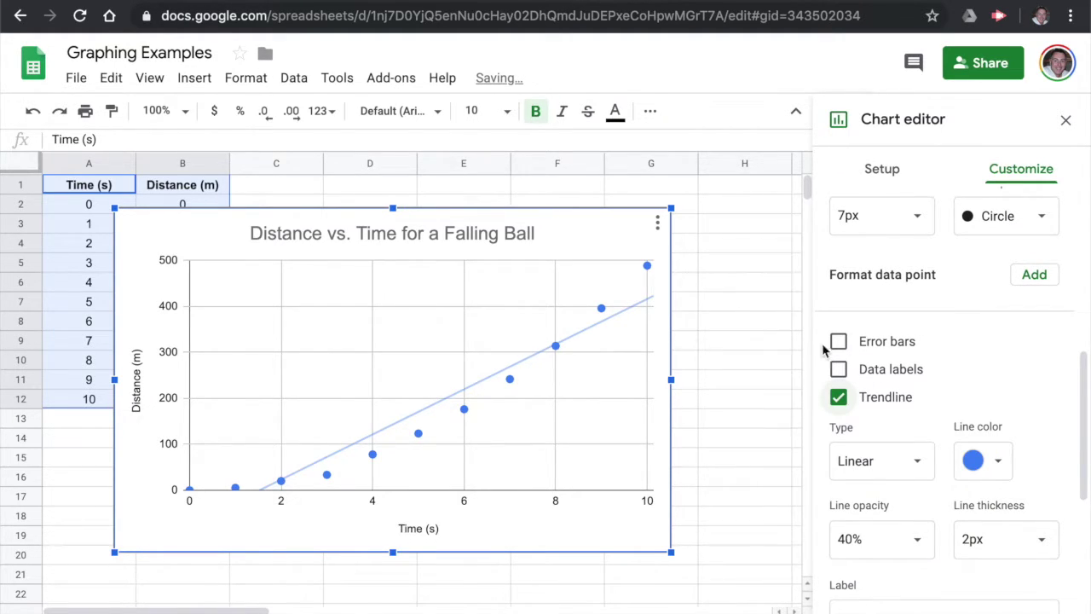
scroll(938, 398, "down", 1)
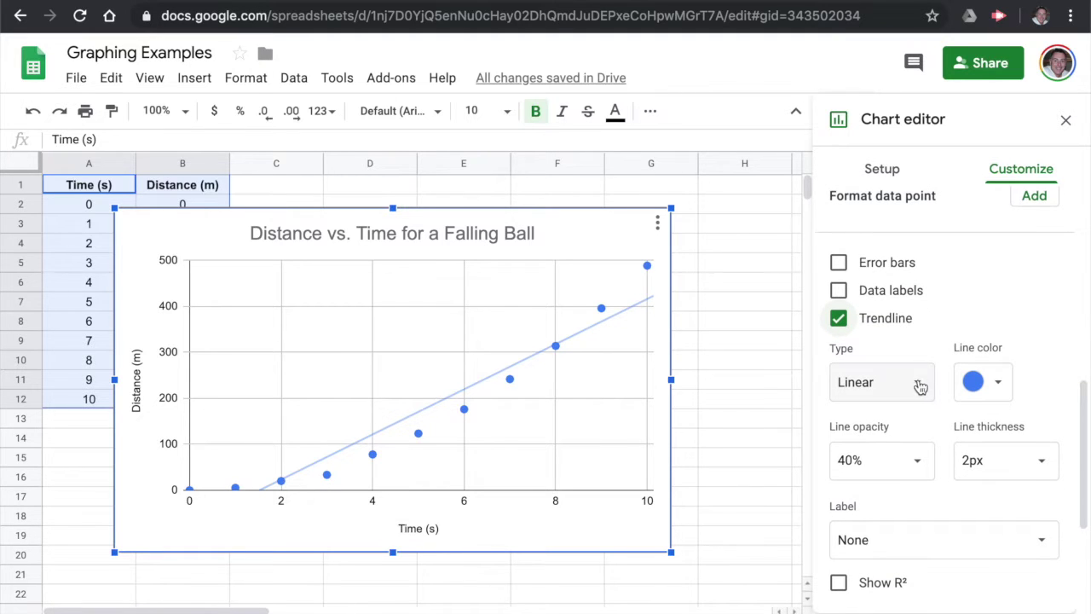
left_click(915, 384)
left_click(905, 409)
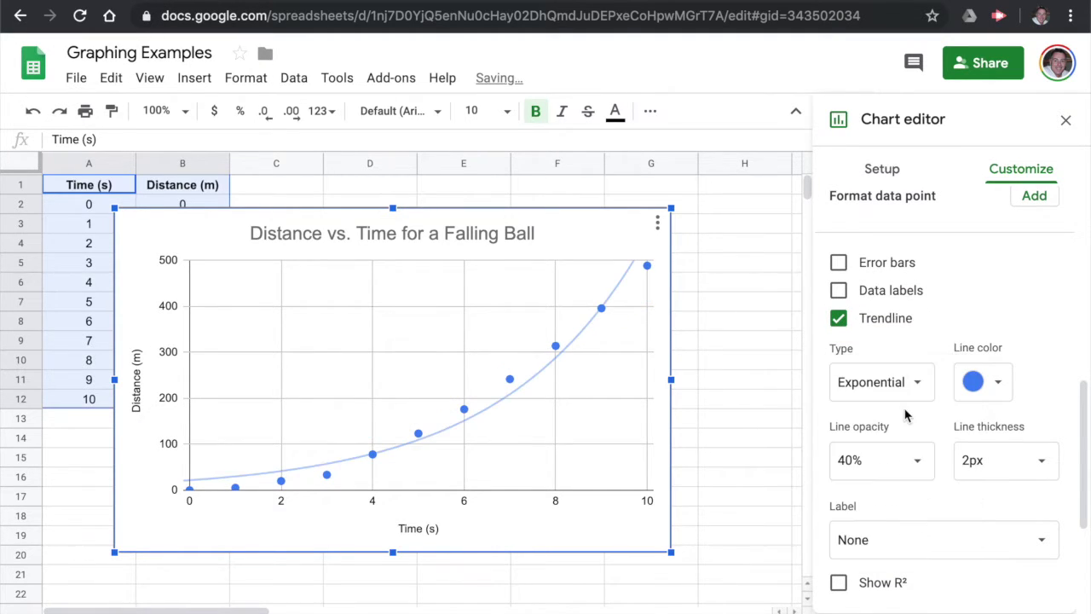
left_click(915, 384)
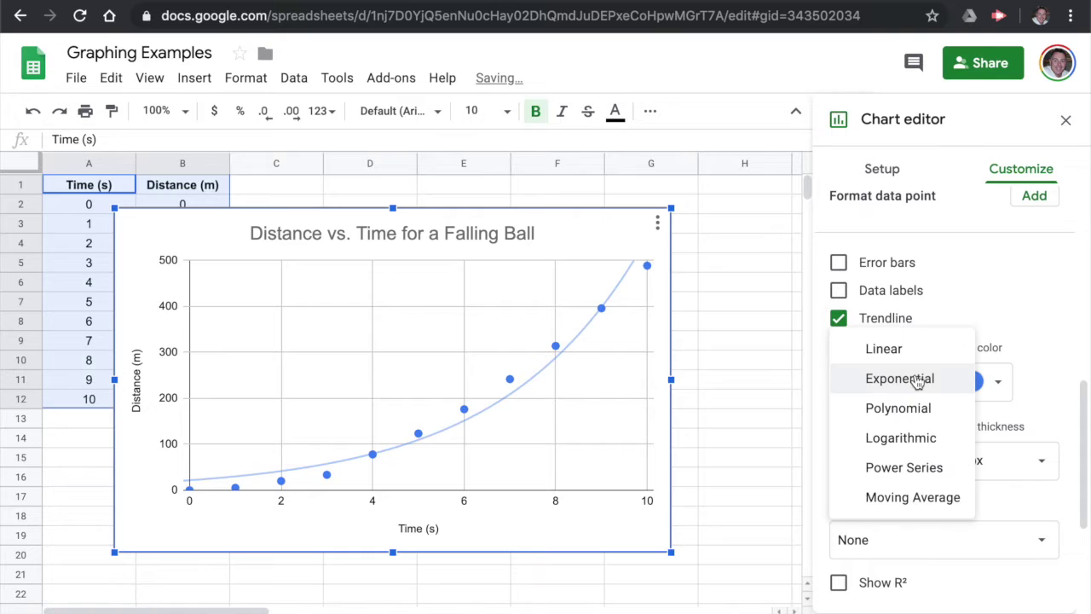
left_click(908, 411)
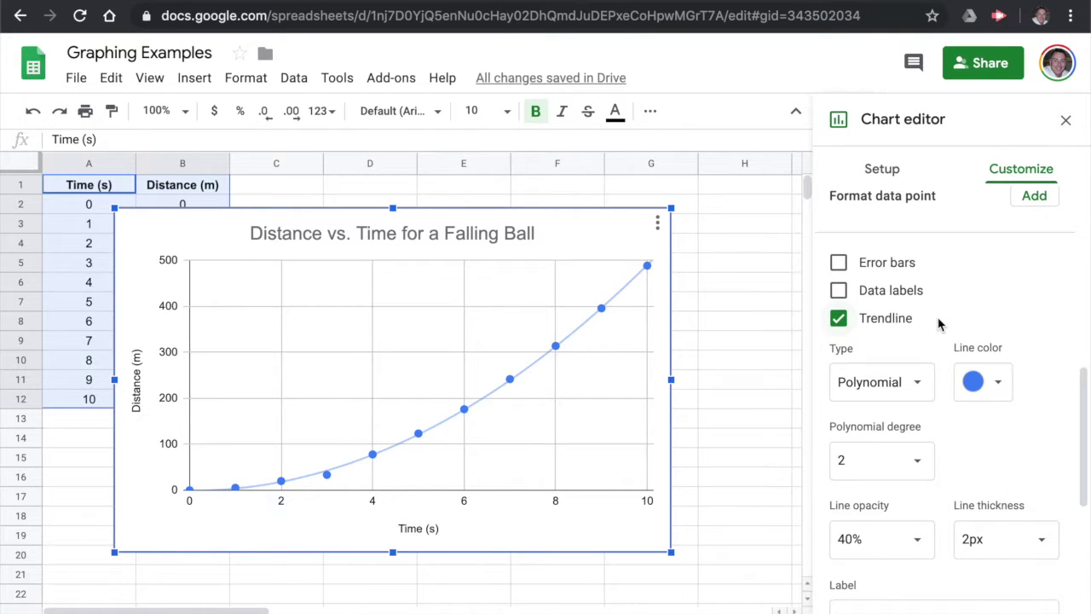
scroll(937, 324, "up", 7)
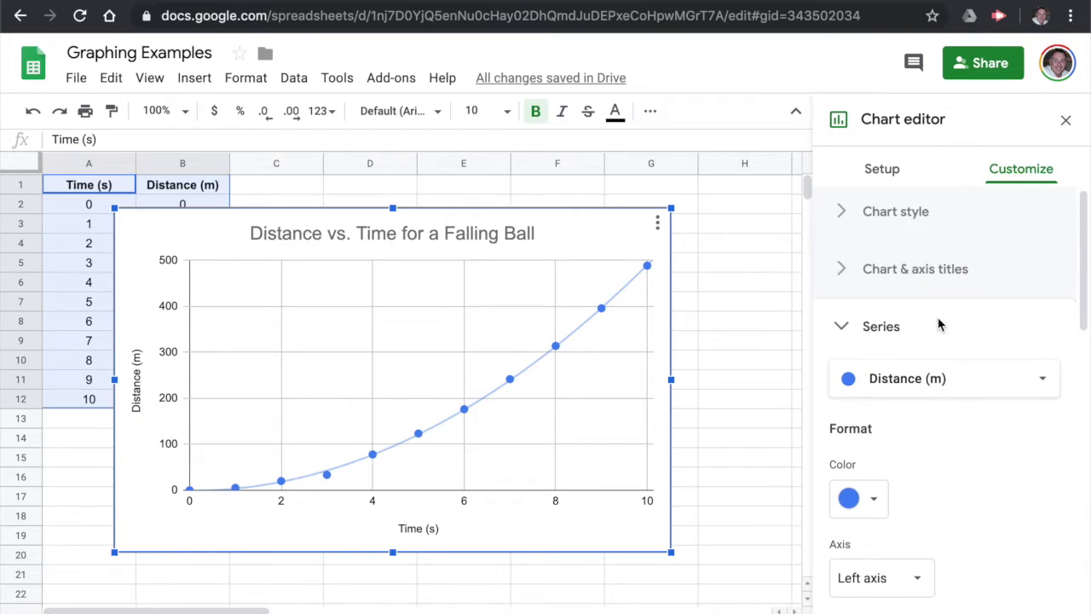
left_click(871, 338)
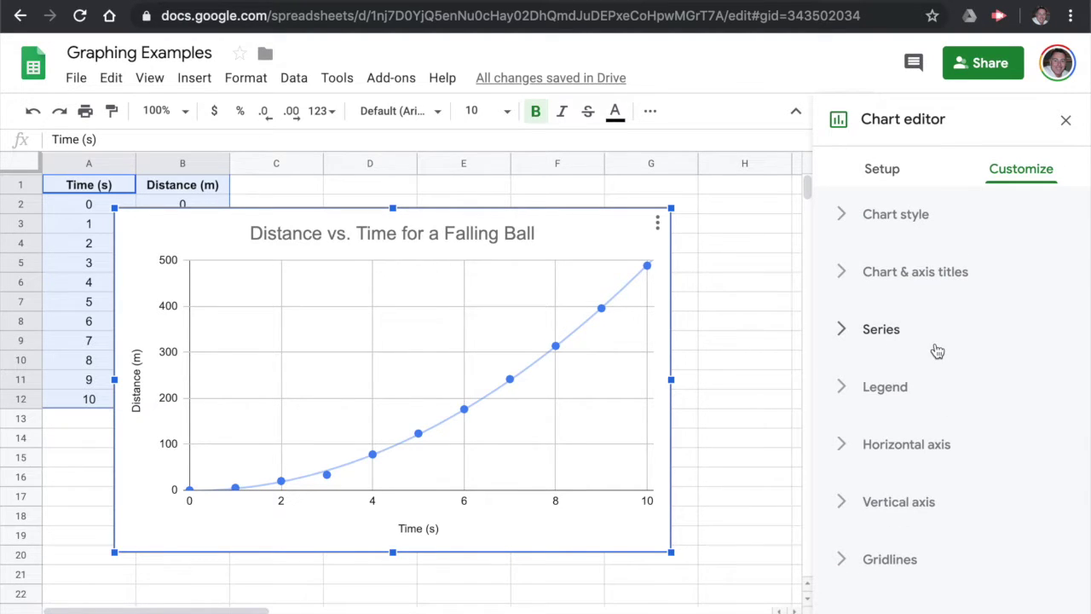
Step: Set the minor gridline count to 1 for the horizontal axis and 4 for the vertical axis
left_click(882, 561)
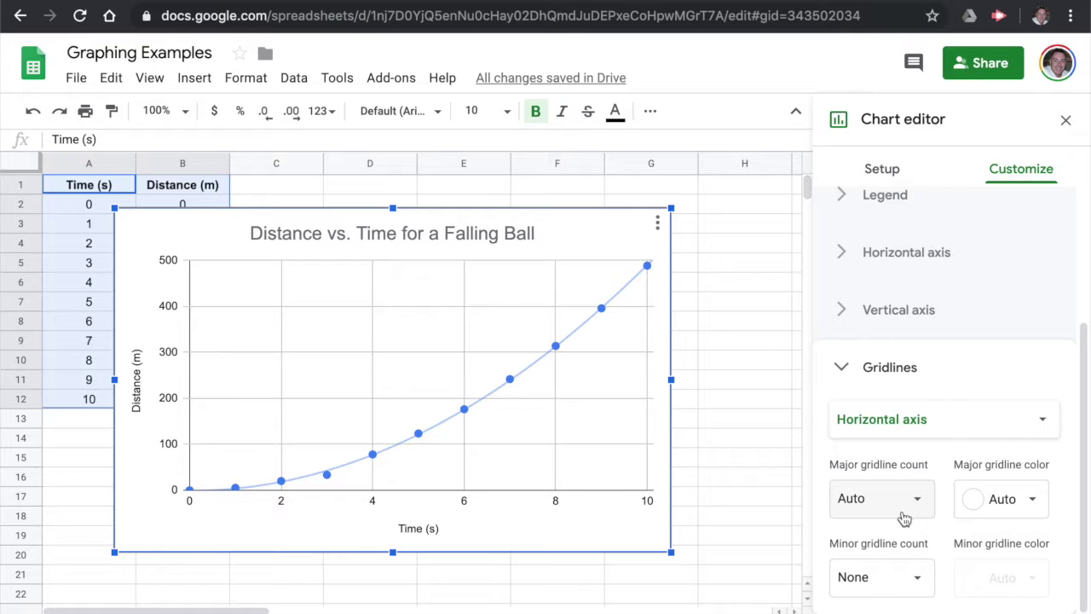
left_click(915, 581)
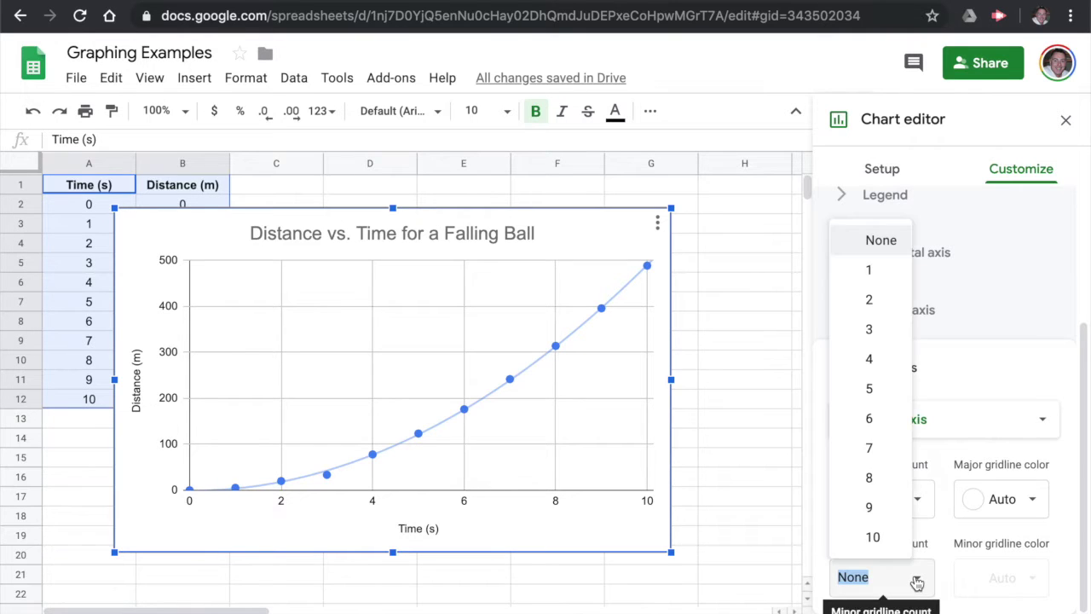
left_click(881, 278)
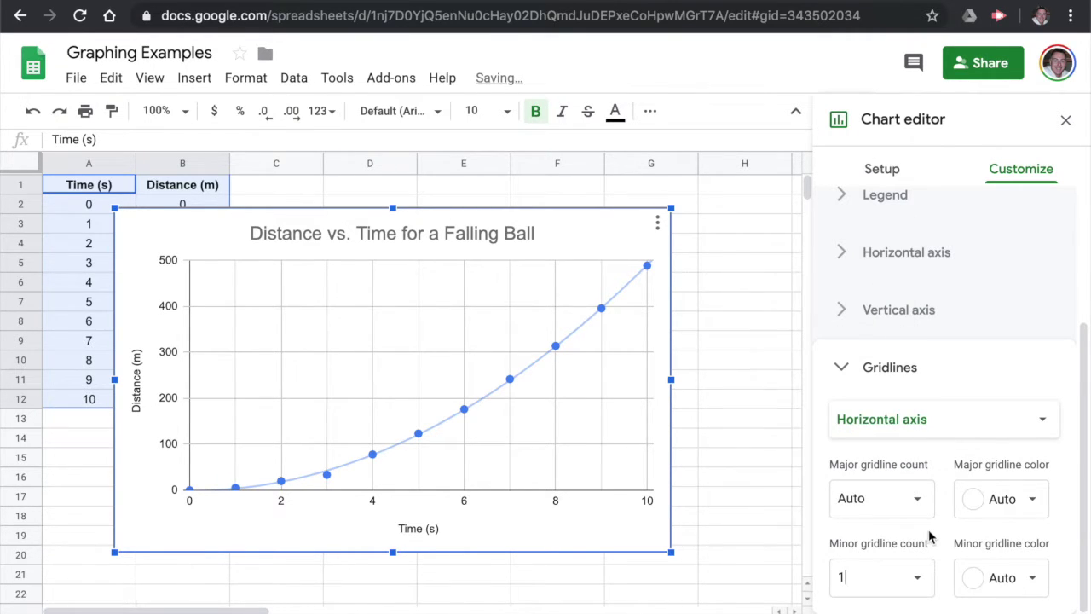
left_click(937, 419)
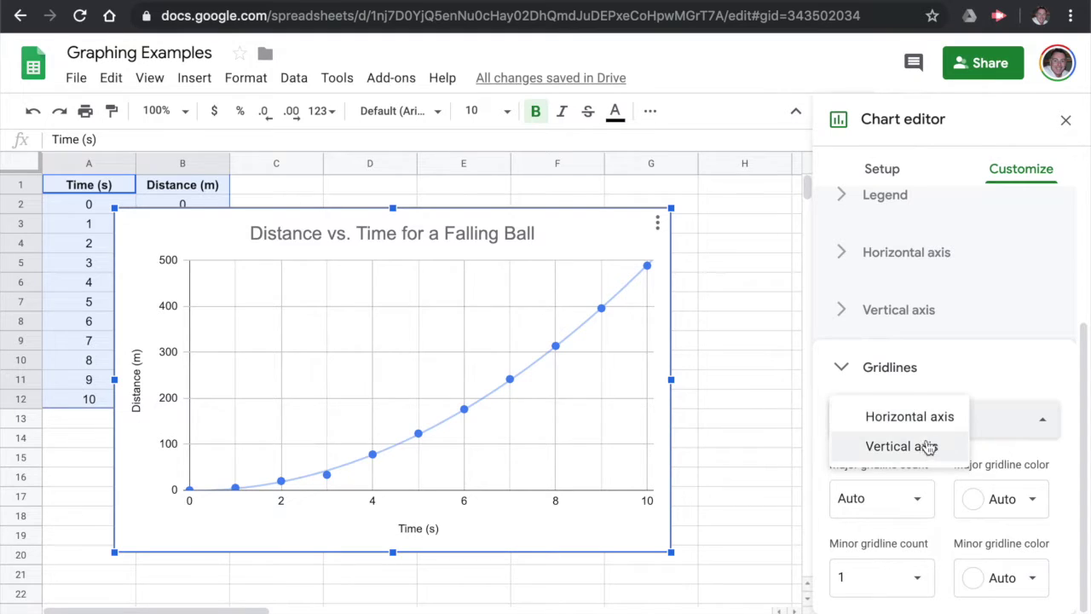
left_click(926, 447)
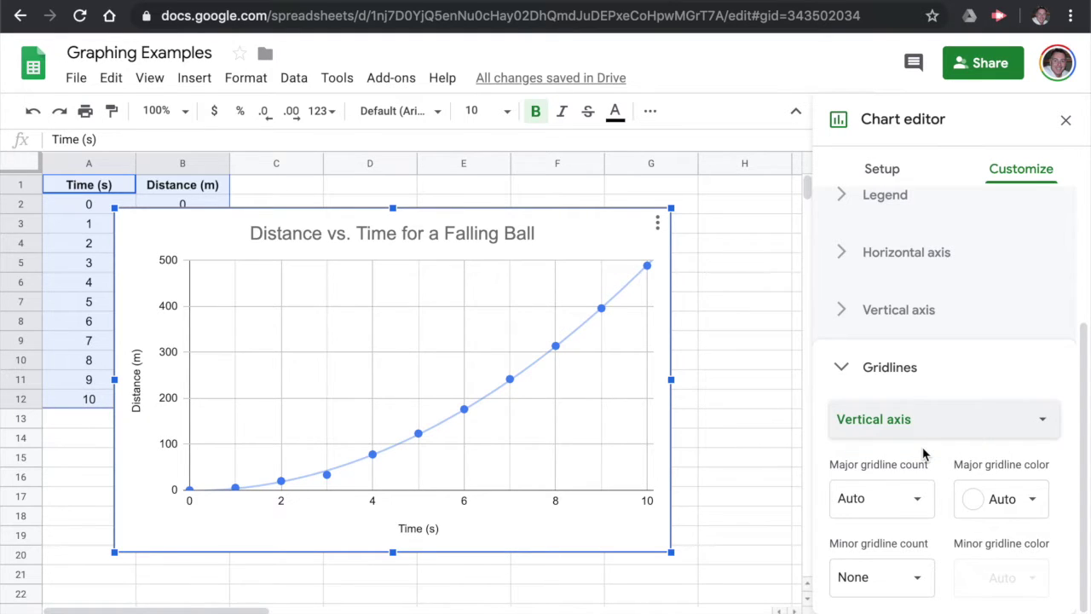
left_click(916, 577)
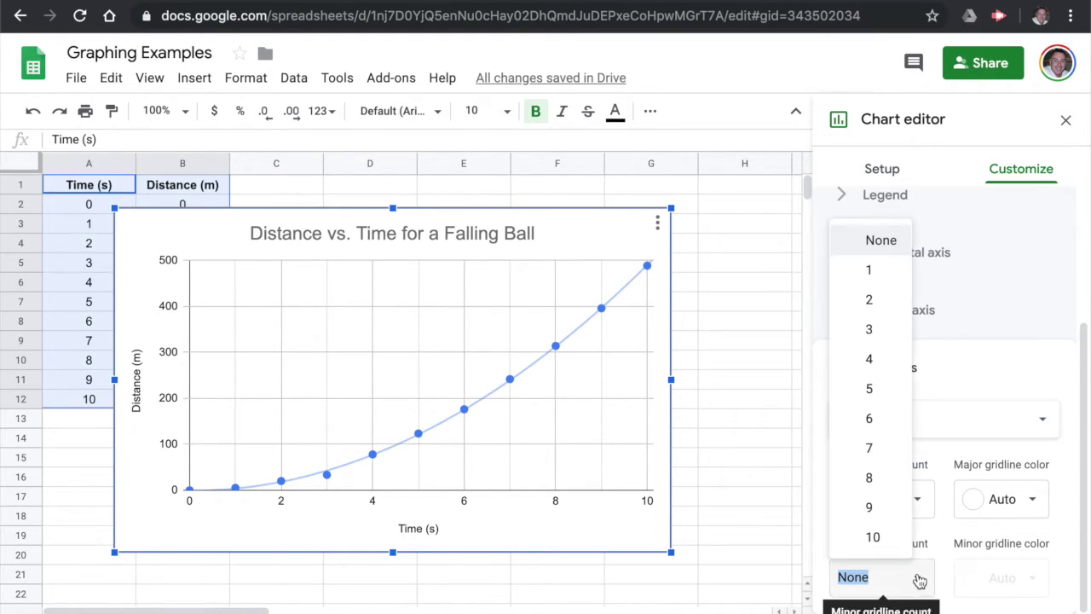
left_click(871, 359)
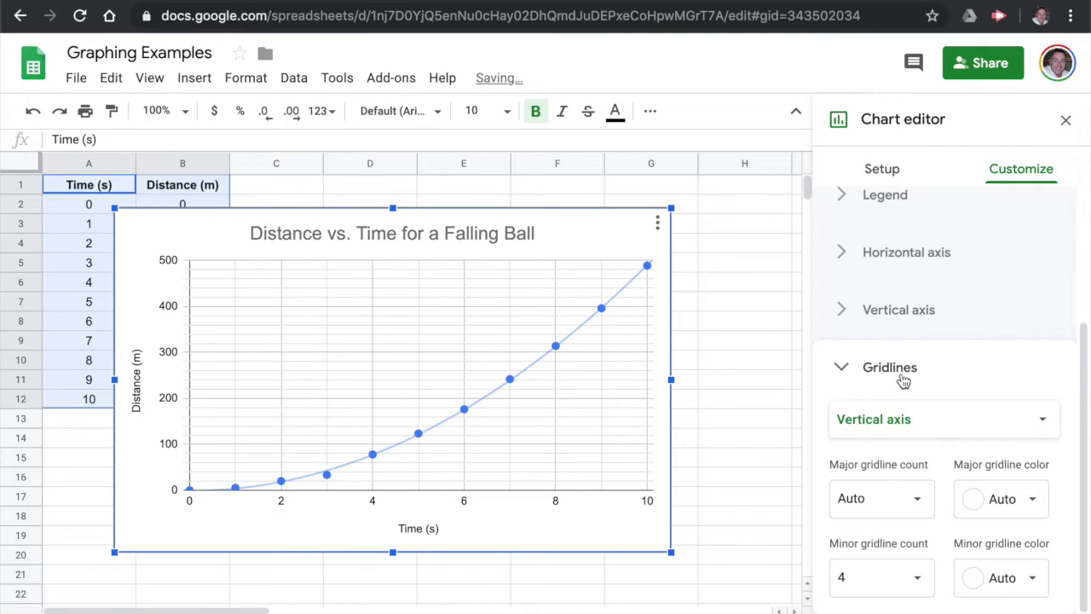
left_click(903, 379)
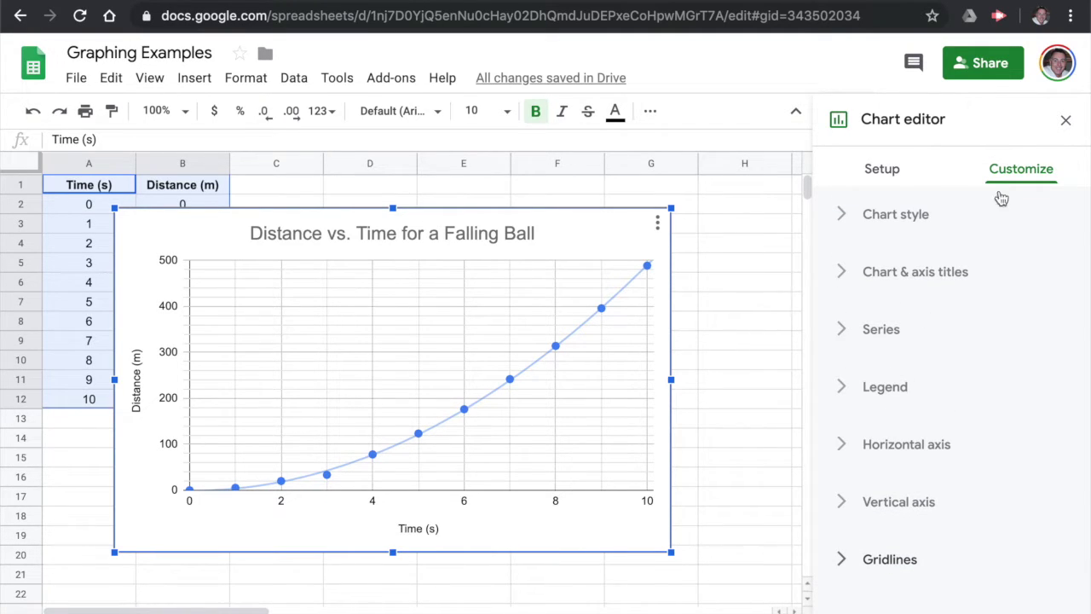
Step: Close the chart editor and move the Falling Ball chart to its own sheet
left_click(1066, 122)
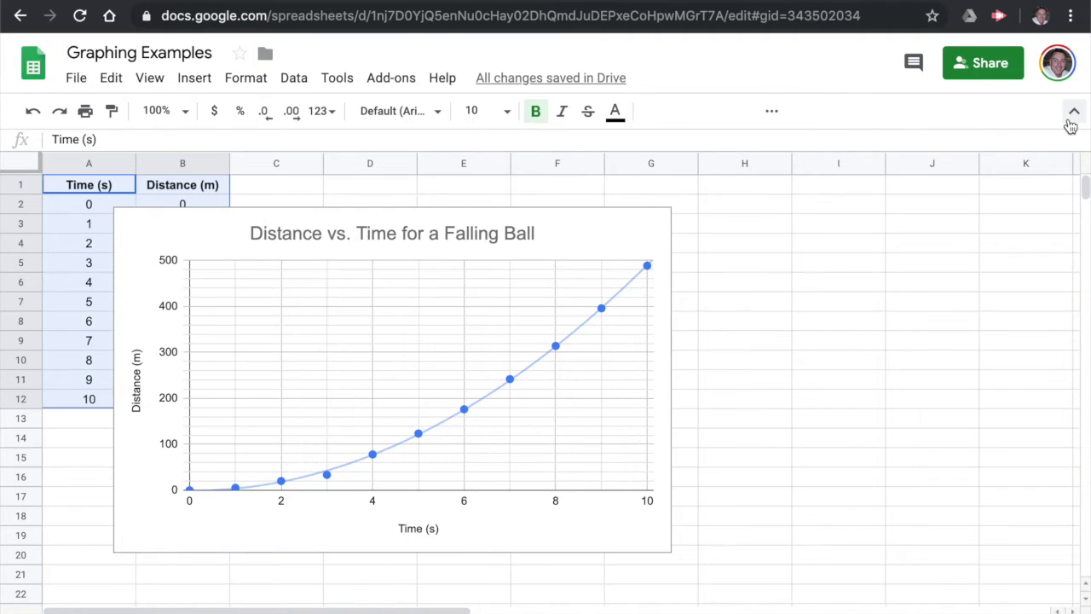
left_click(590, 239)
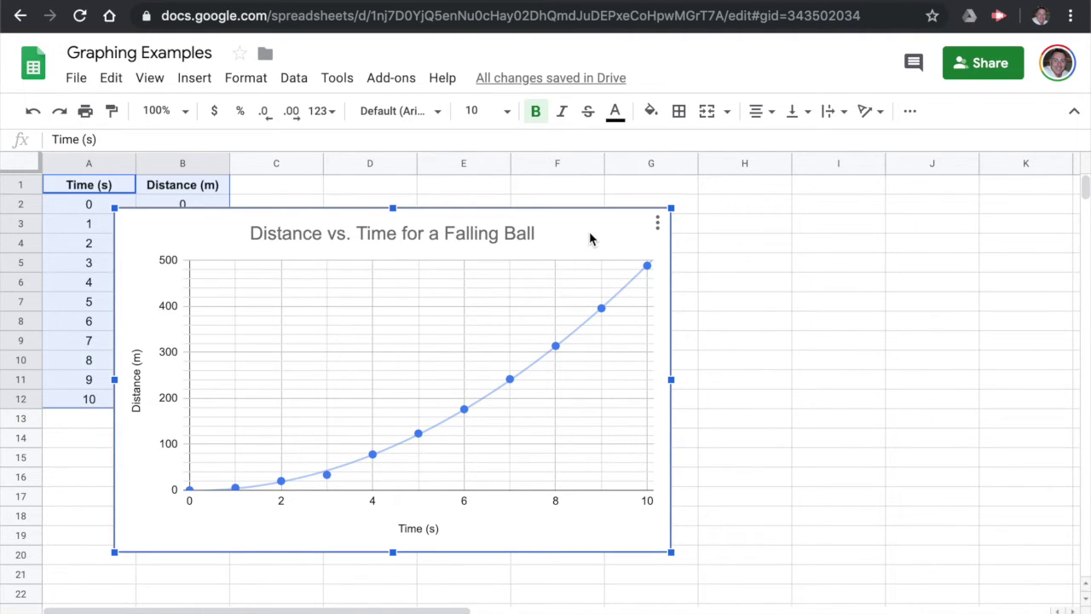
left_click(657, 226)
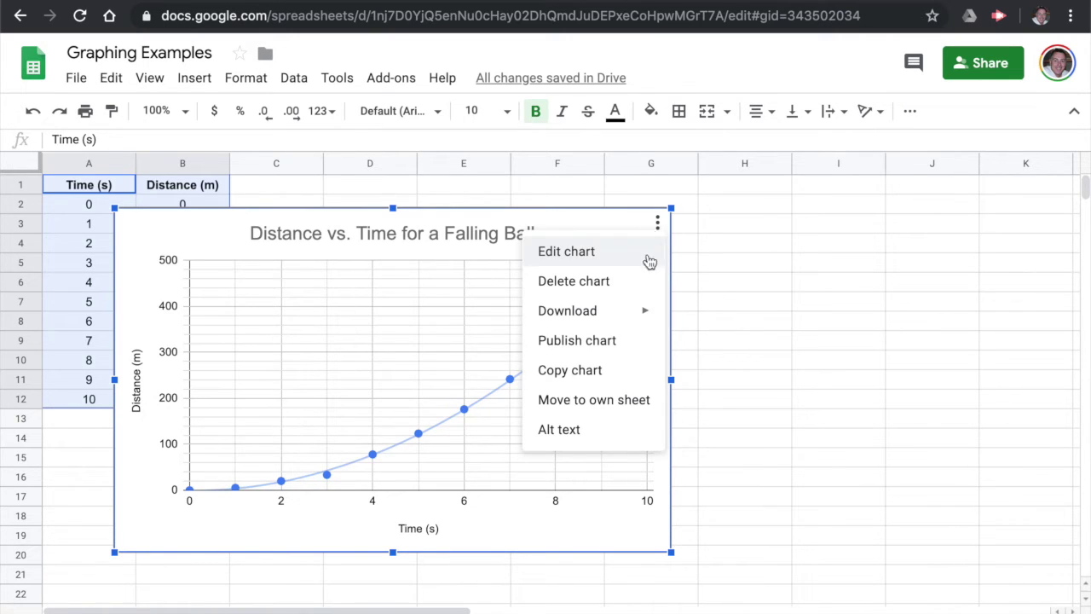
left_click(618, 402)
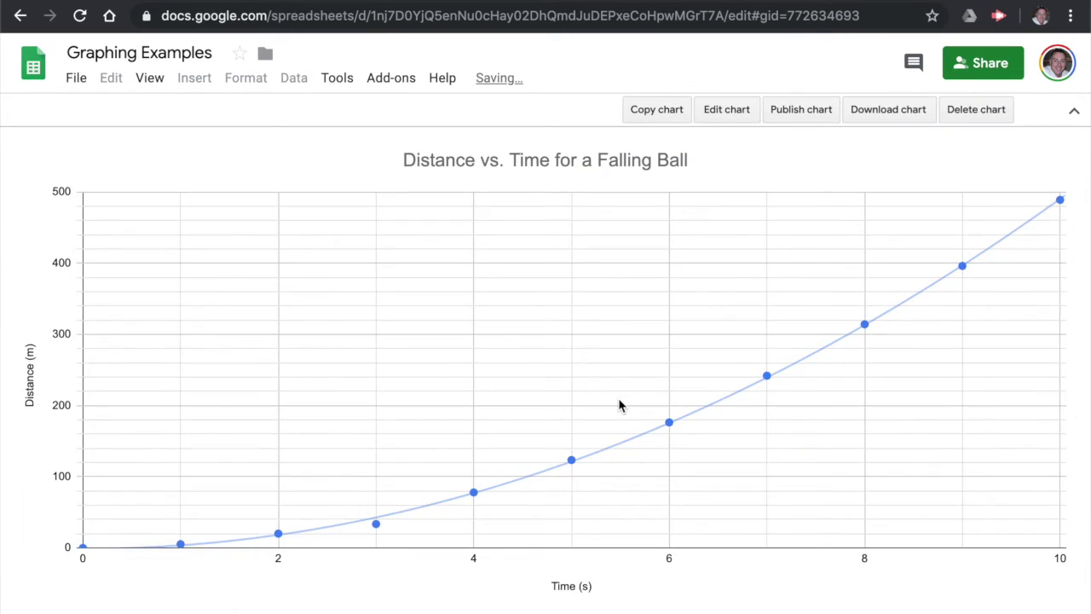